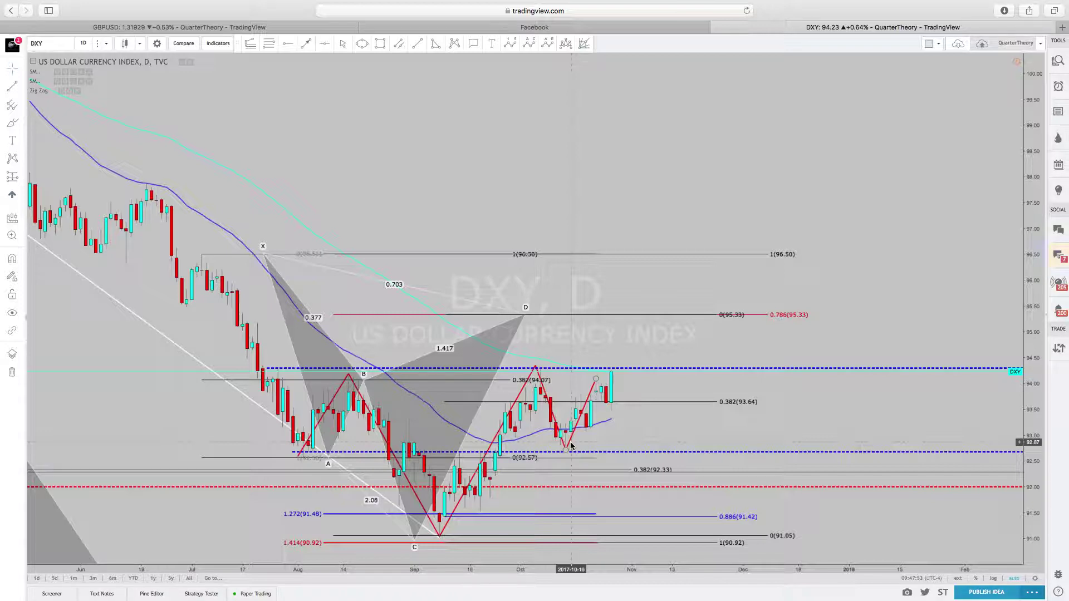
pyautogui.hscroll(1, 591, 407)
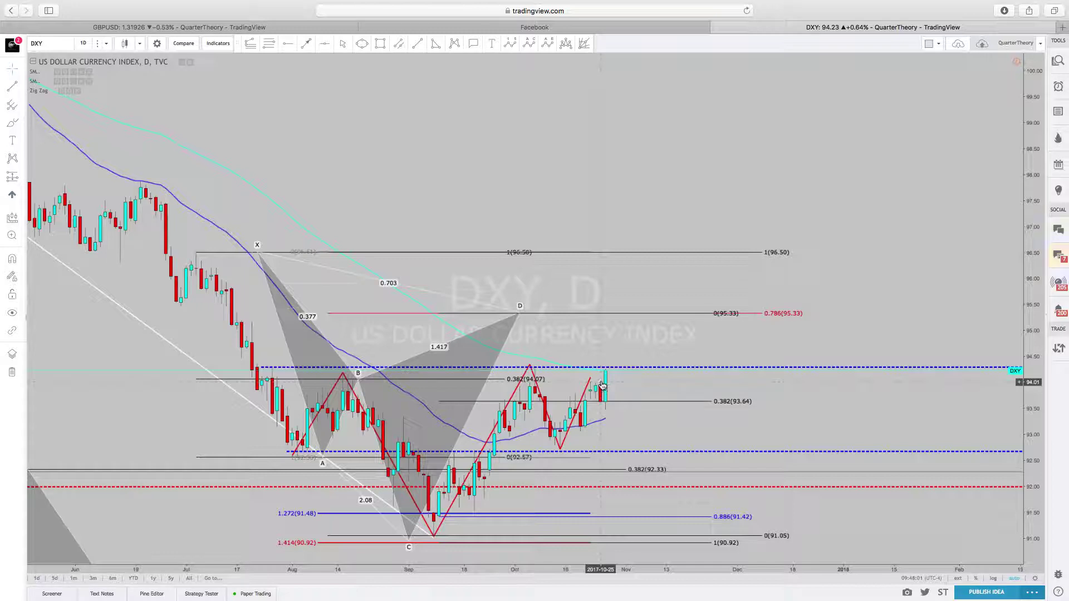
pyautogui.scroll(-3, 601, 381)
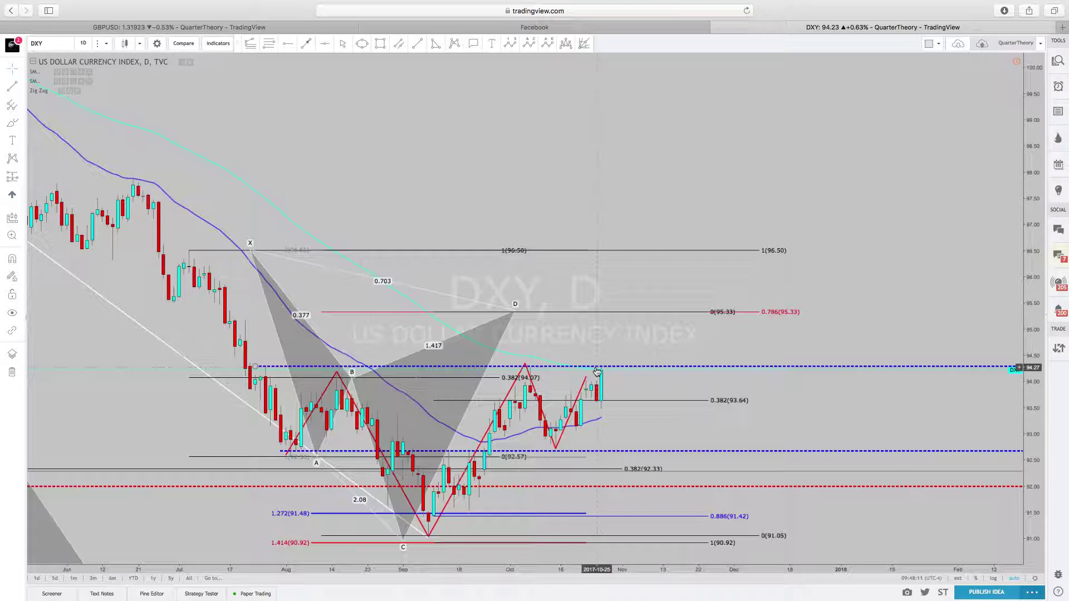
pyautogui.hscroll(2, 597, 372)
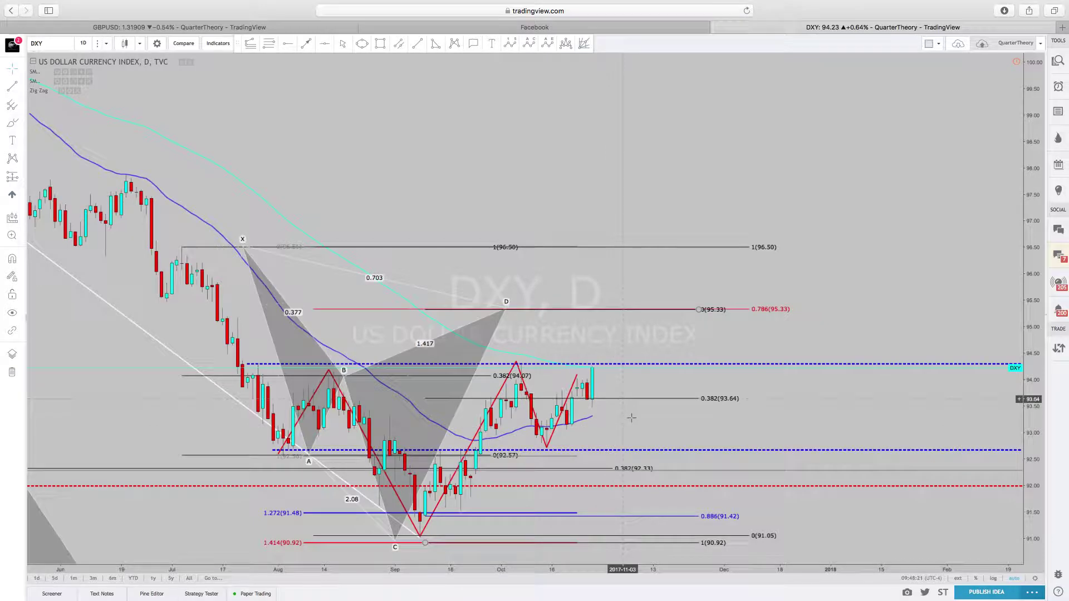
pyautogui.scroll(1, 663, 401)
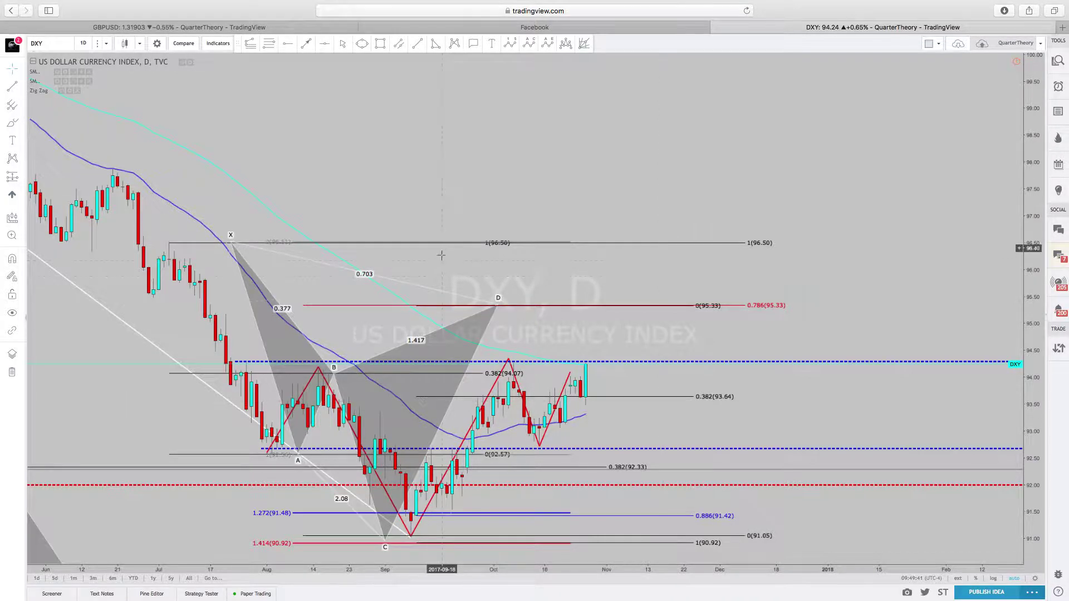
# Step: Switch the chart from the dollar index to the OANDA GBPUSD symbol
pyautogui.click(45, 44)
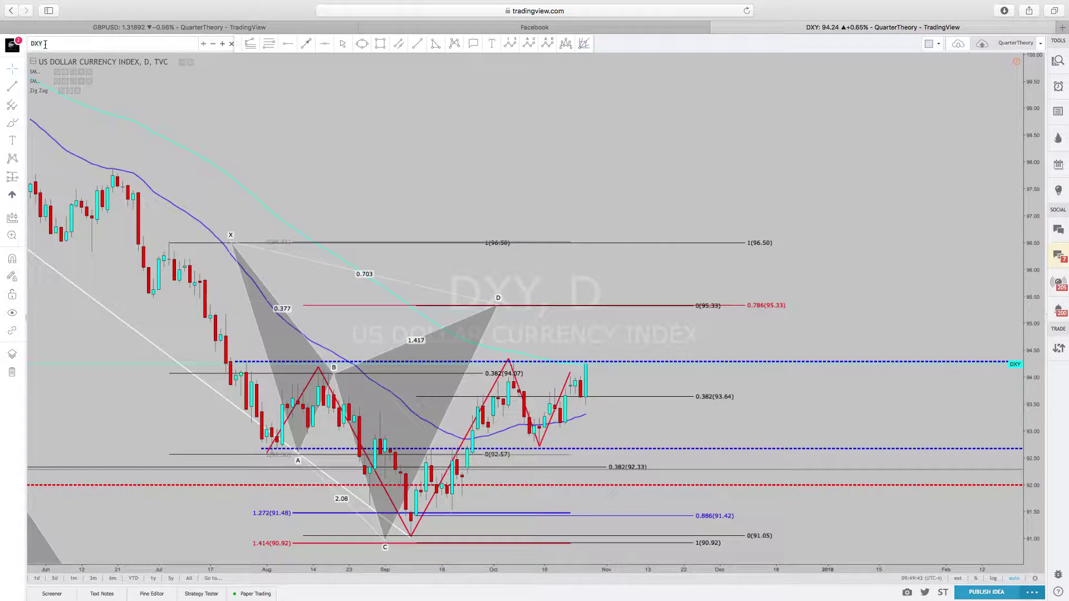
pyautogui.write('GBPUSD')
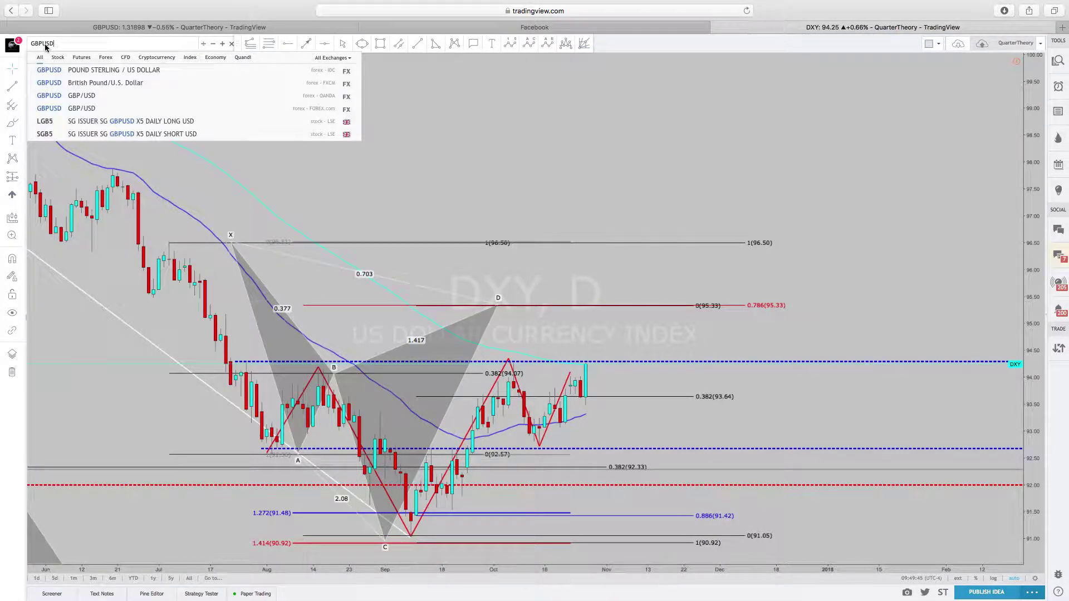
pyautogui.click(161, 95)
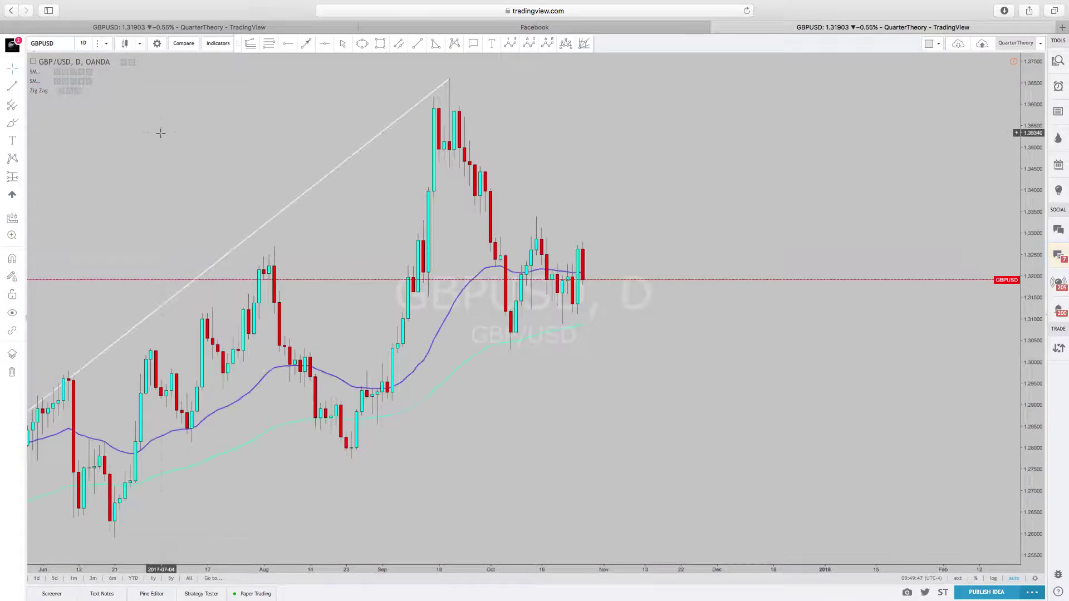
# Step: Place a horizontal line at the October 2016 low on the daily chart, at about 1.1666
pyautogui.scroll(-10, 160, 134)
pyautogui.scroll(-10, 160, 134)
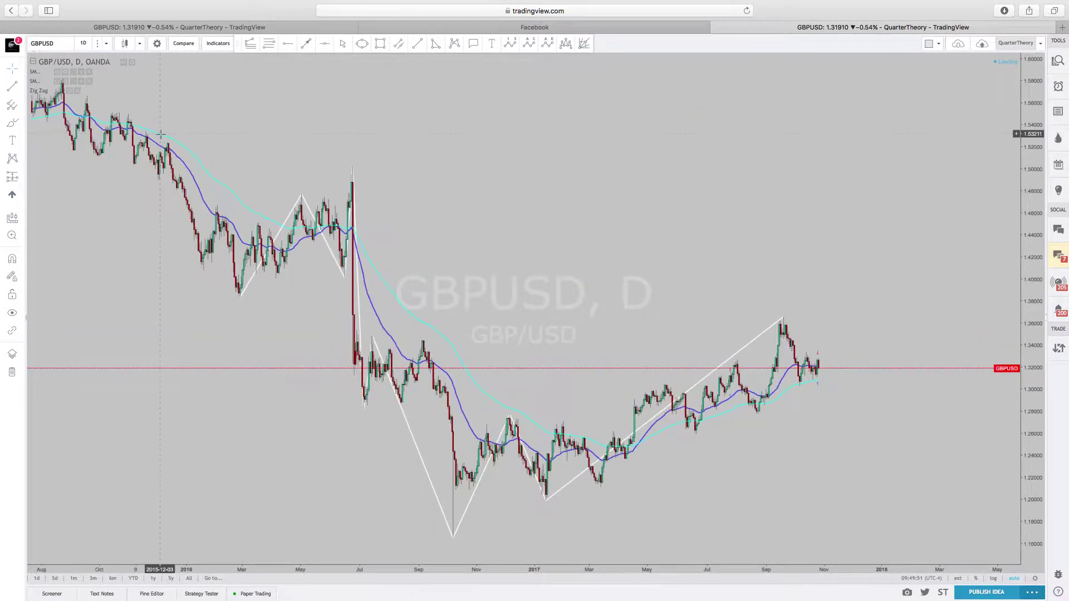
pyautogui.scroll(-3, 160, 134)
pyautogui.scroll(5, 178, 133)
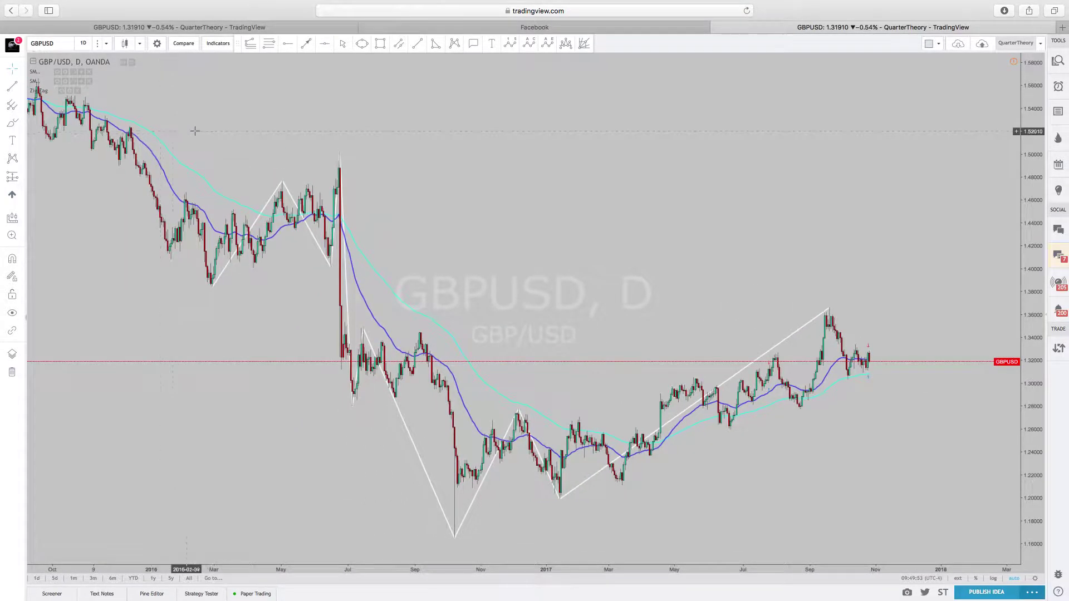
pyautogui.scroll(3, 412, 222)
pyautogui.scroll(-3, 412, 222)
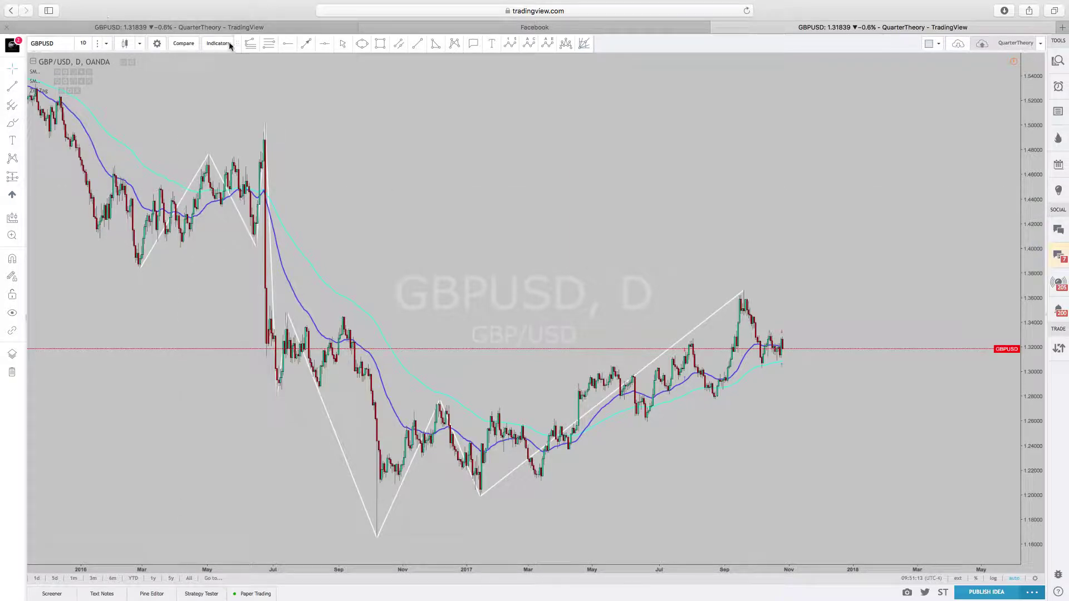
pyautogui.click(325, 44)
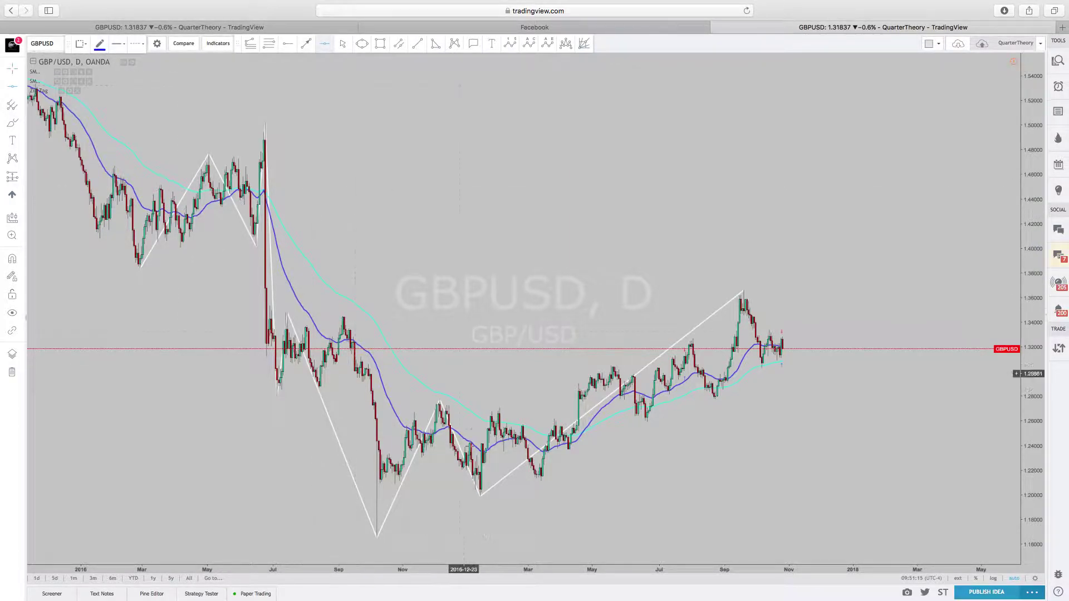
pyautogui.click(402, 537)
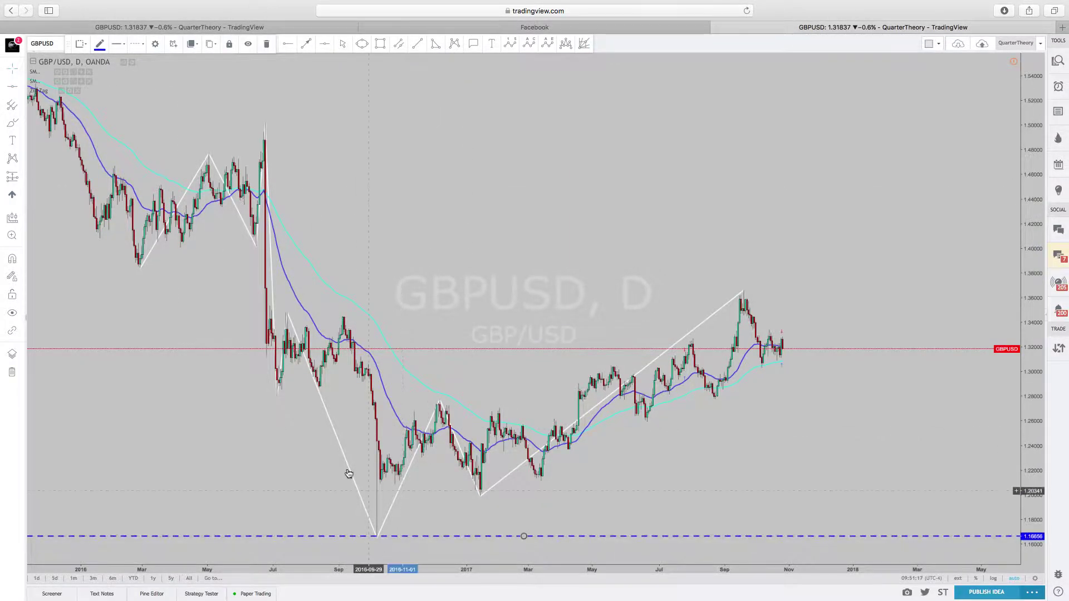
# Step: Add a horizontal line and adjust it to the December 2016 swing high, at about 1.2729
pyautogui.click(325, 43)
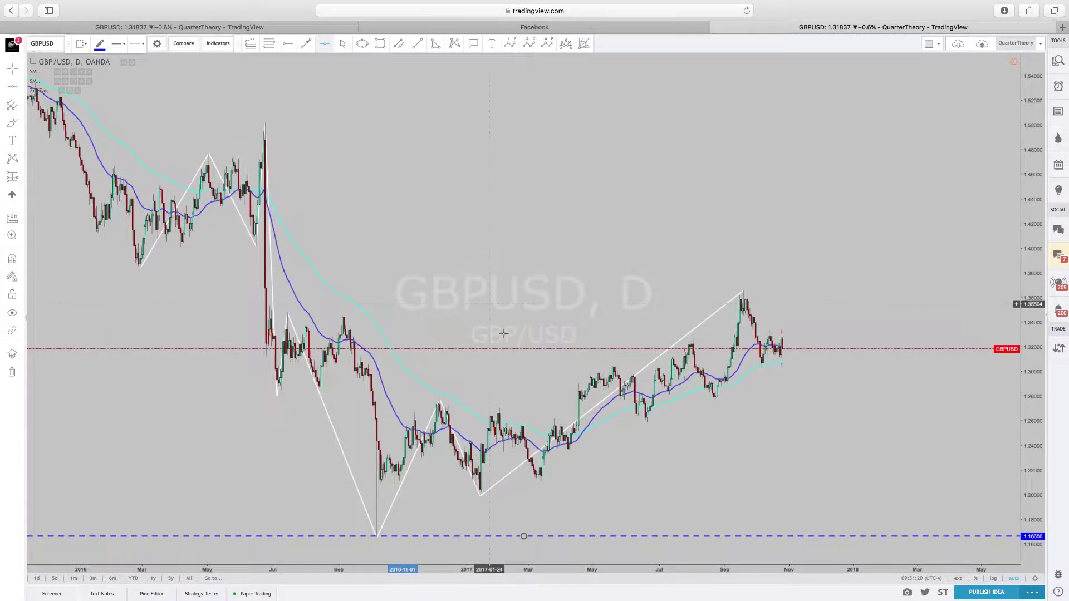
pyautogui.click(512, 400)
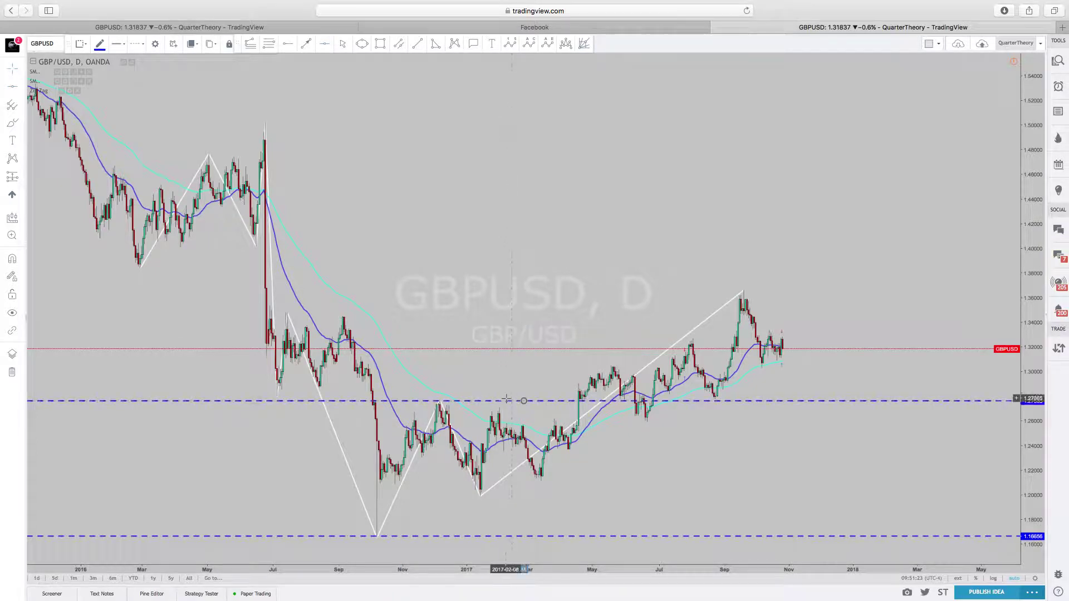
pyautogui.moveTo(524, 402); pyautogui.dragTo(524, 407)
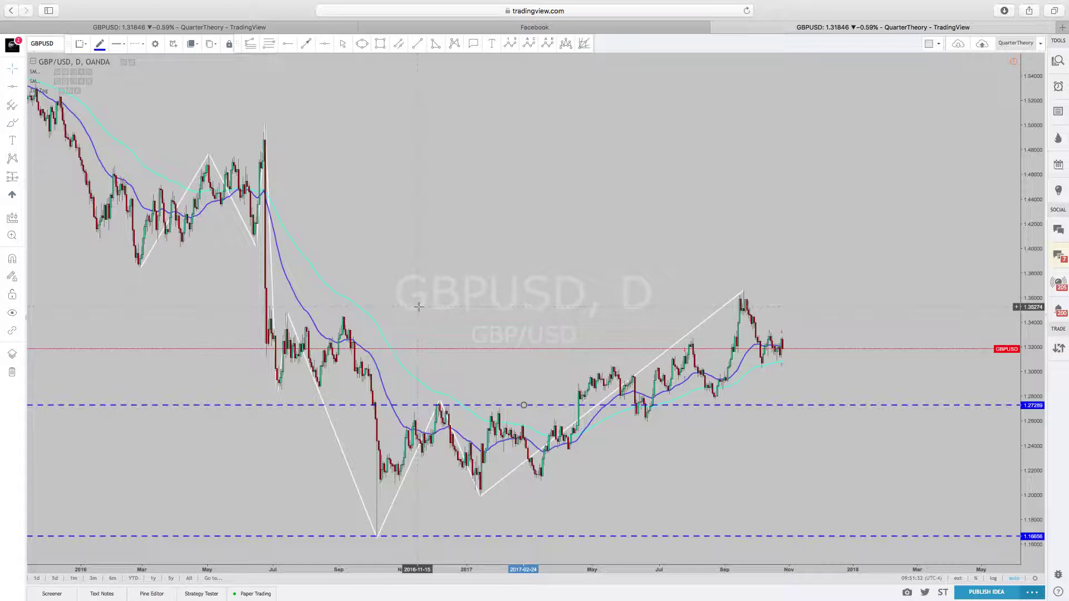
# Step: Add two more horizontal lines, one above the mid-2016 swing highs at about 1.3485 and one at about 1.3121
pyautogui.click(325, 44)
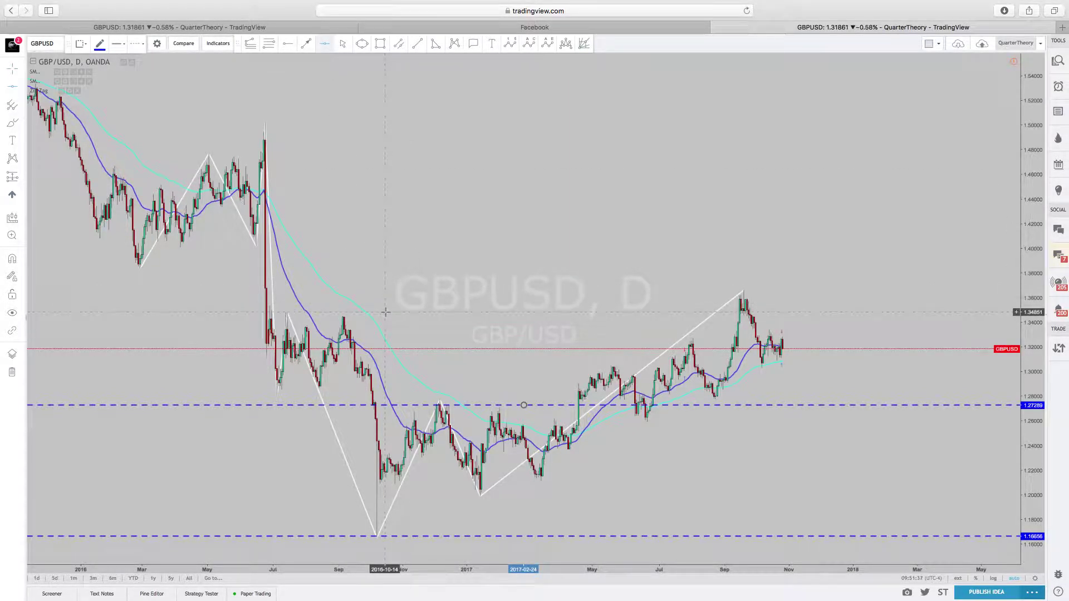
pyautogui.click(385, 312)
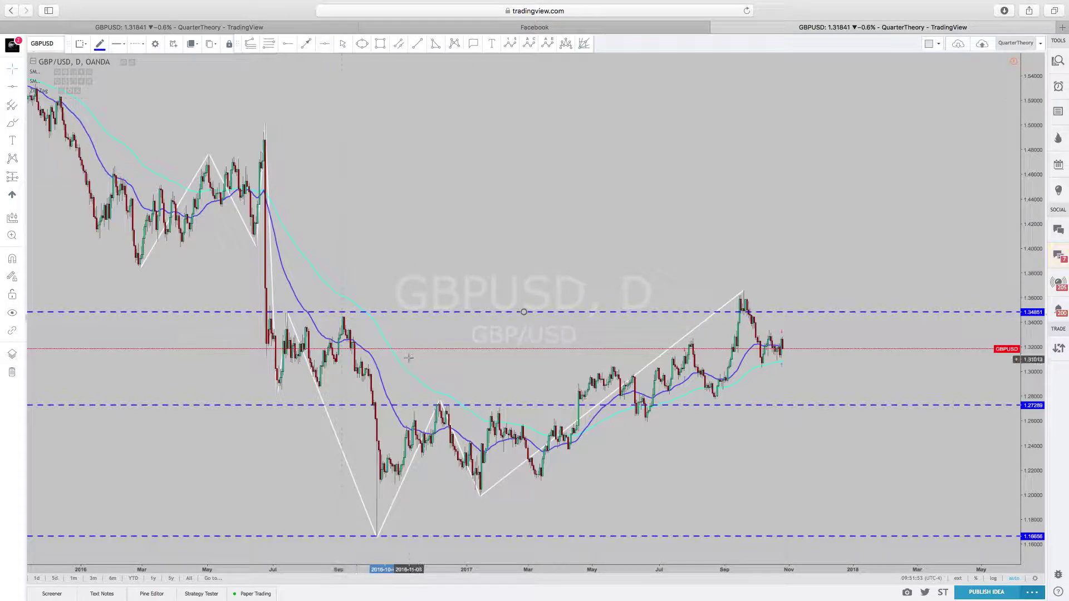
pyautogui.click(324, 43)
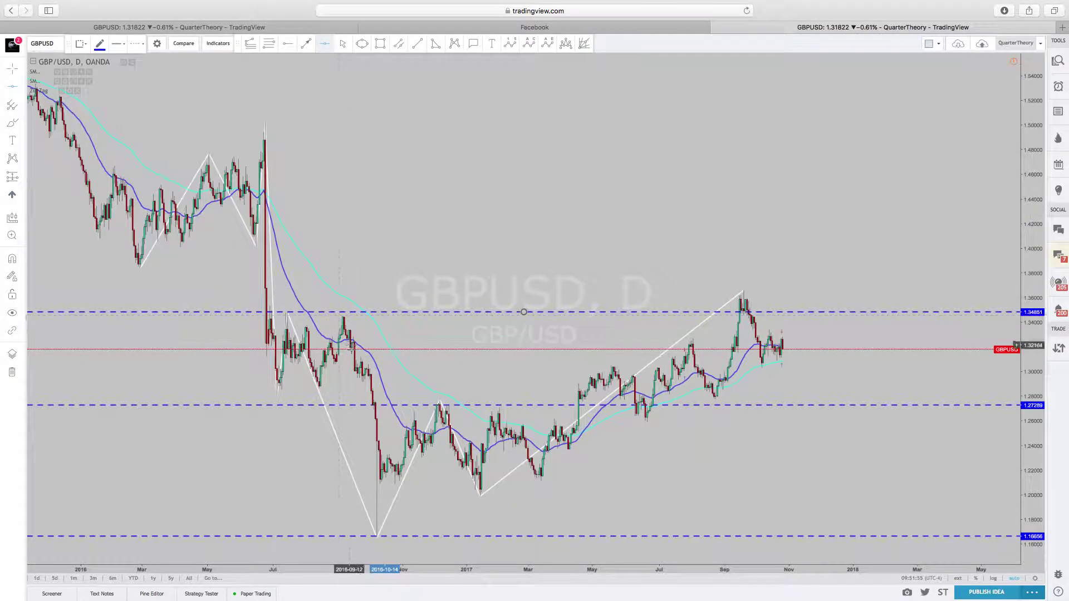
pyautogui.click(354, 357)
pyautogui.scroll(2, 525, 222)
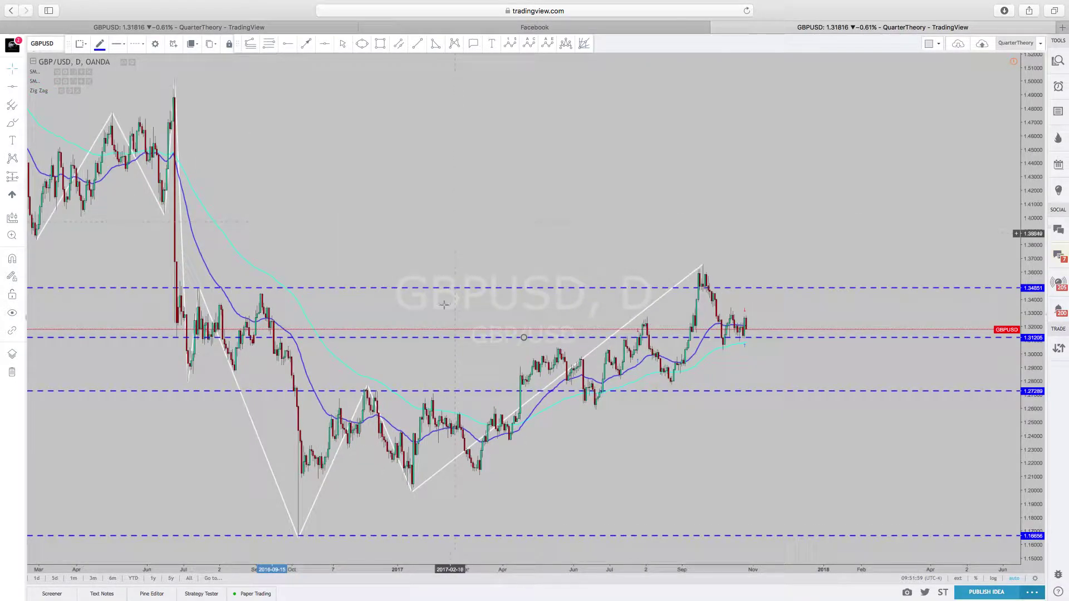
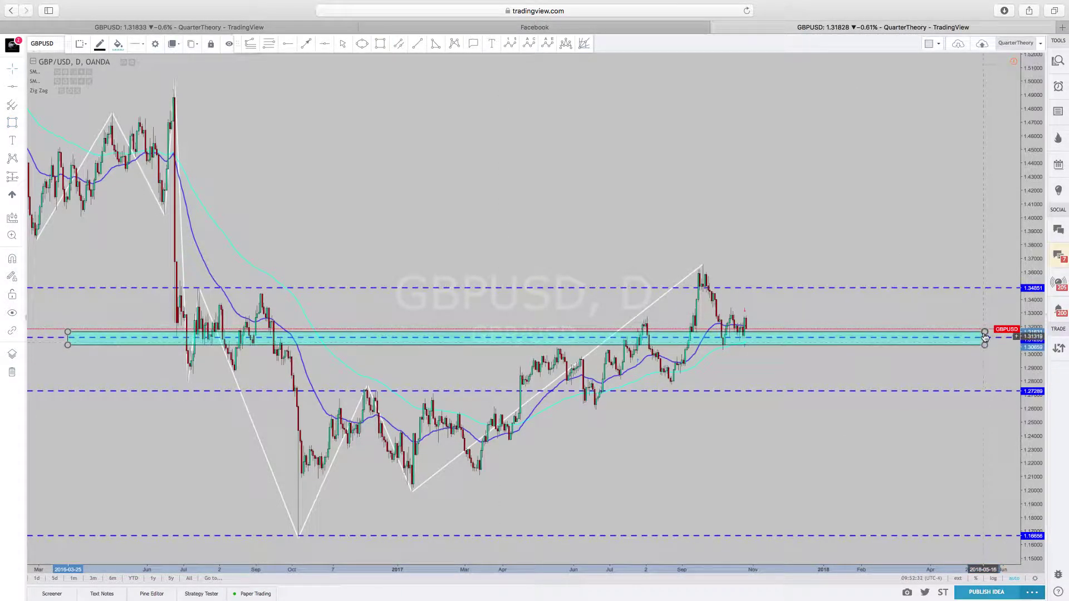
# Step: Deselect the support zone rectangle and move the lowest horizontal line up to about 1.2089
pyautogui.click(954, 317)
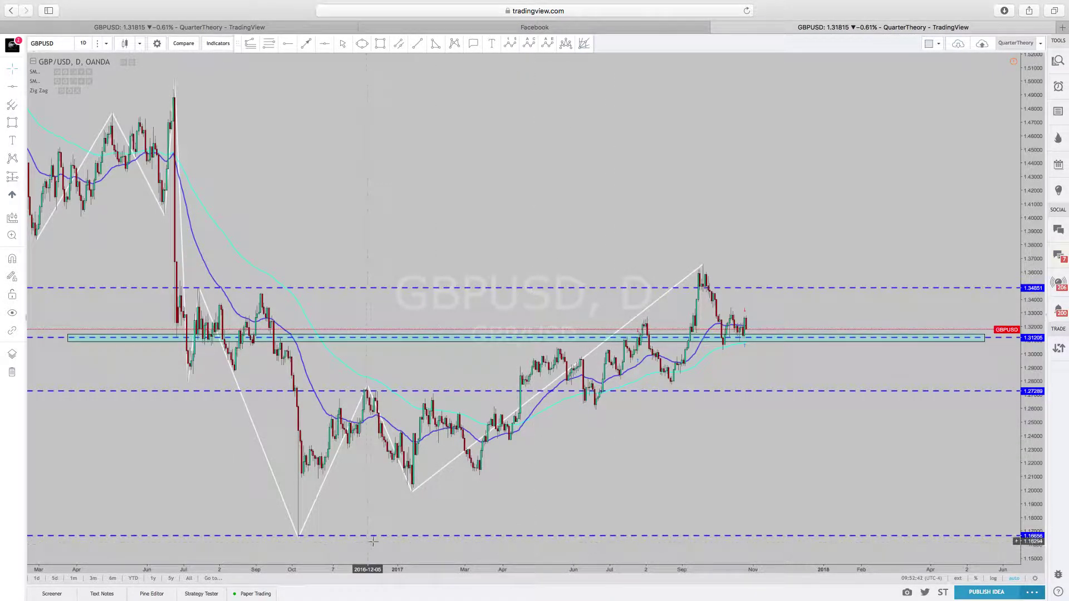
pyautogui.moveTo(469, 536); pyautogui.dragTo(492, 478)
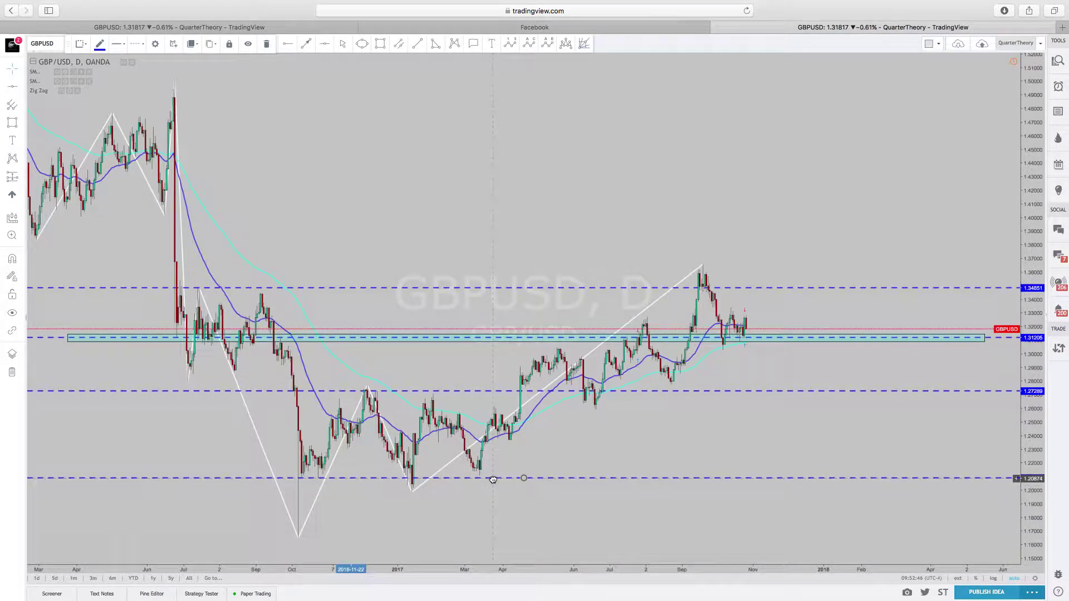
pyautogui.click(472, 510)
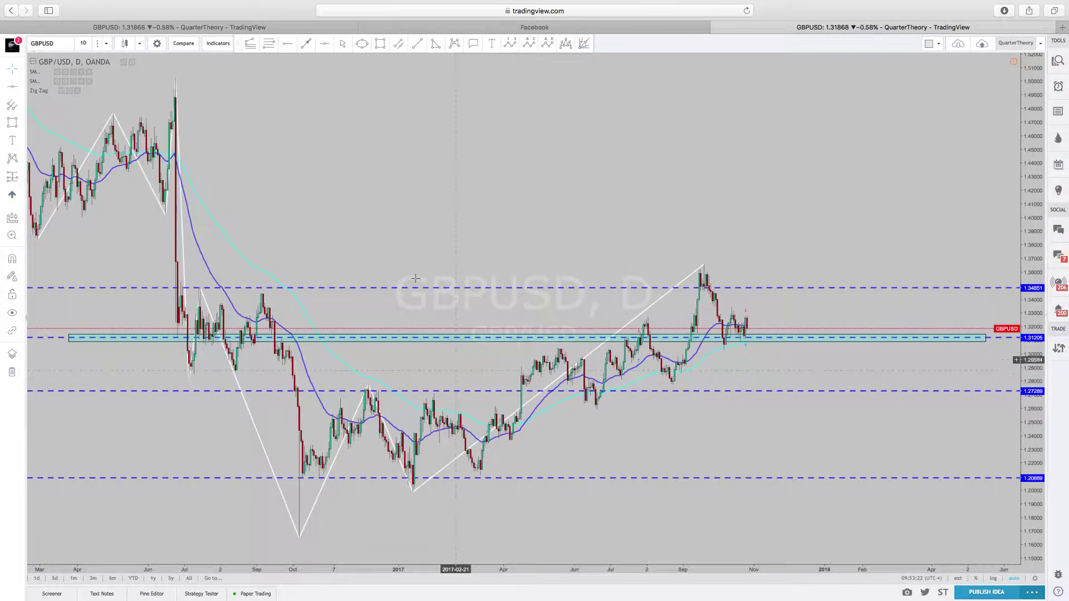
# Step: Draw a rising trend line from the January 2017 low along the March 2017 low, extending it to about February 2018
pyautogui.click(417, 46)
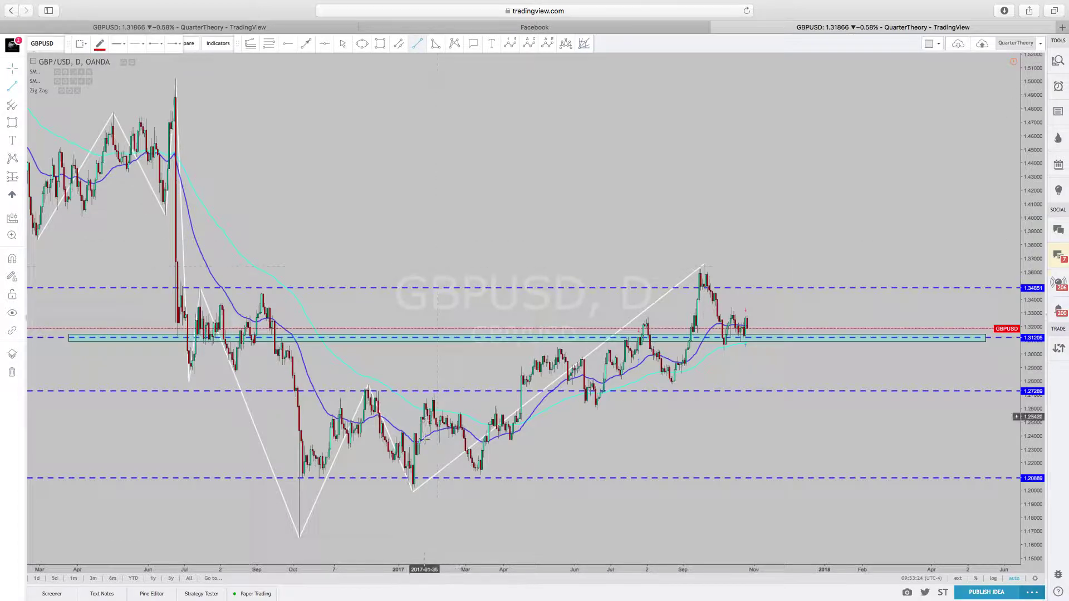
pyautogui.click(411, 493)
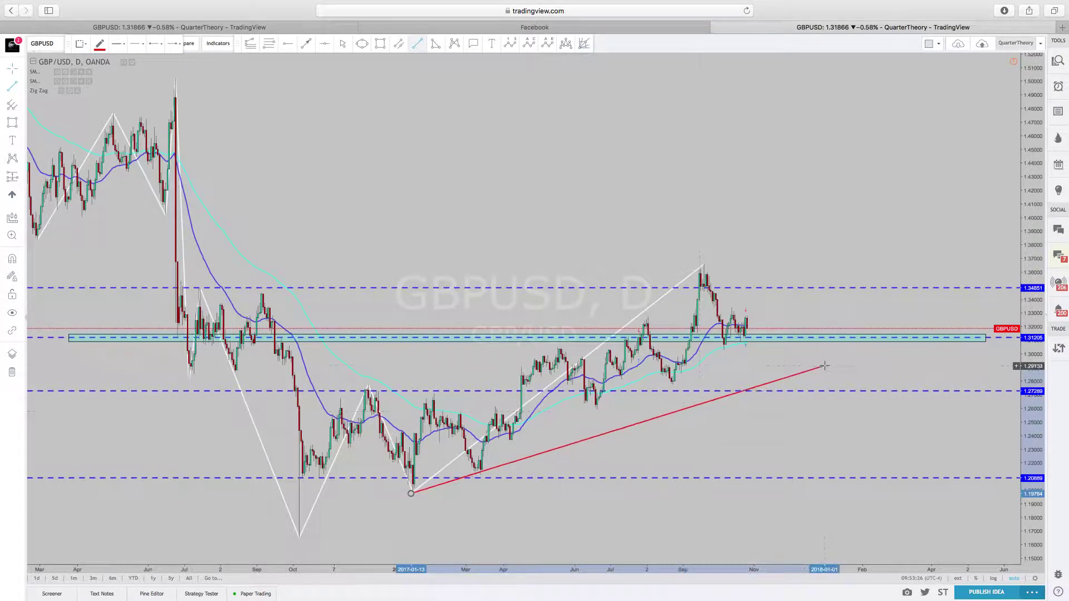
pyautogui.click(861, 341)
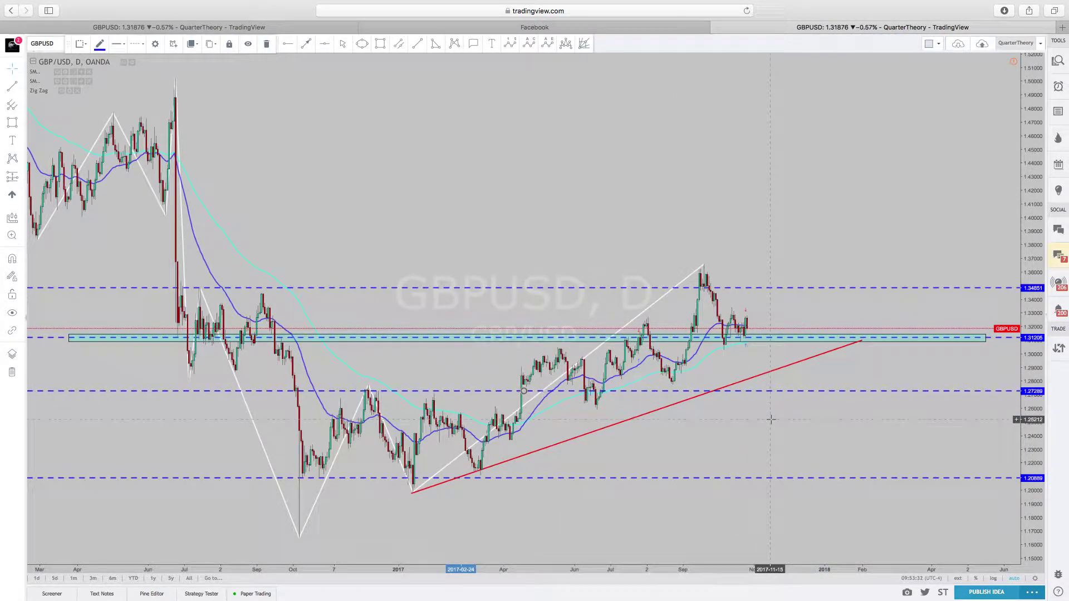
# Step: Examine the recent price action around the support zone at 1.312 and above the rising trend line
pyautogui.scroll(-3, 741, 419)
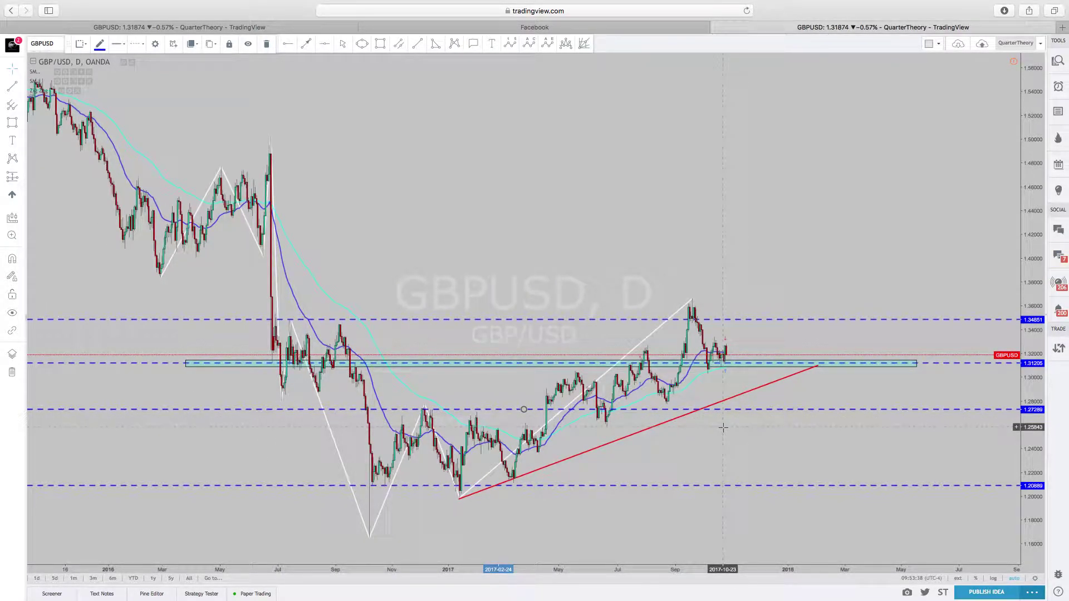
pyautogui.scroll(3, 734, 358)
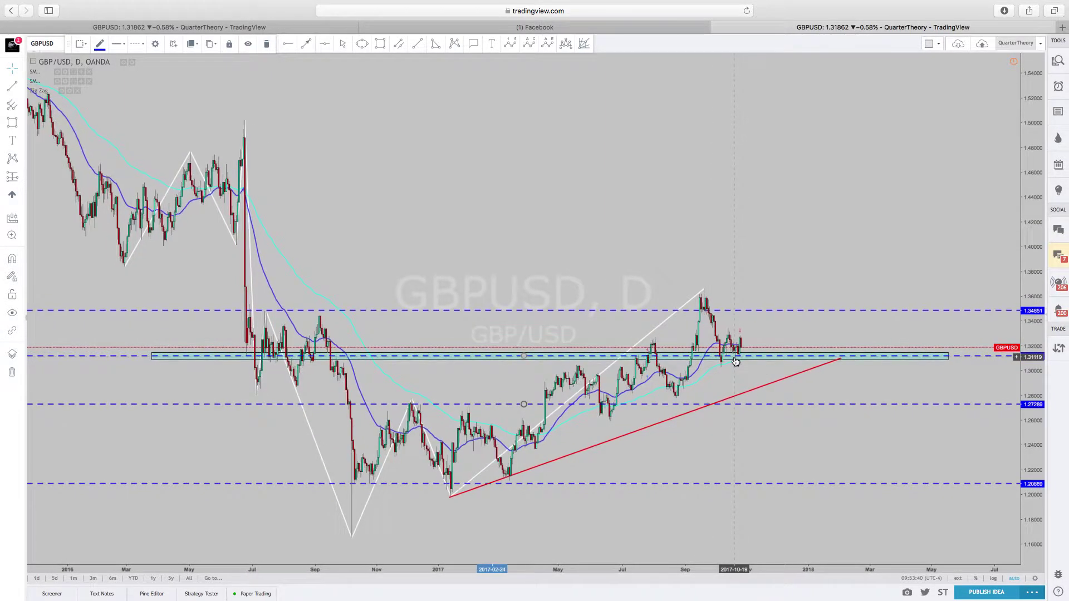
pyautogui.scroll(1, 734, 357)
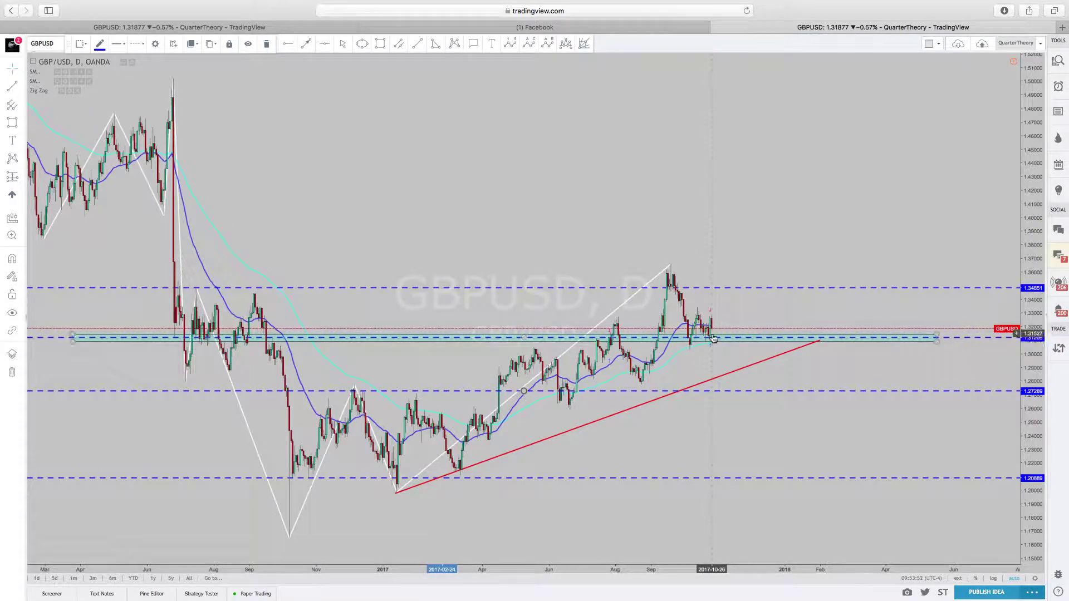
pyautogui.scroll(3, 715, 333)
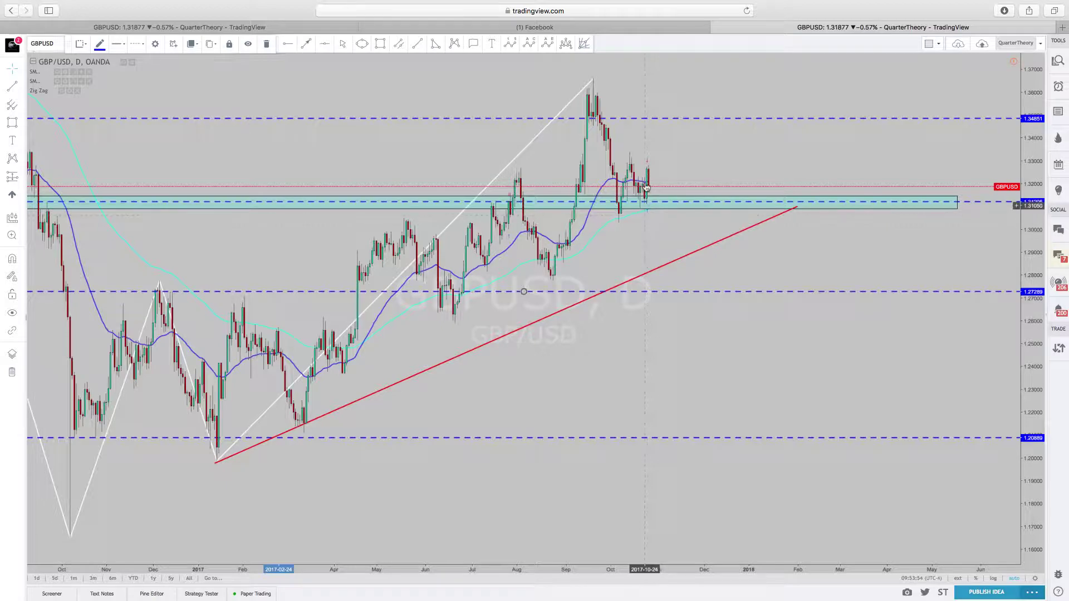
pyautogui.scroll(1, 666, 162)
pyautogui.scroll(2, 666, 162)
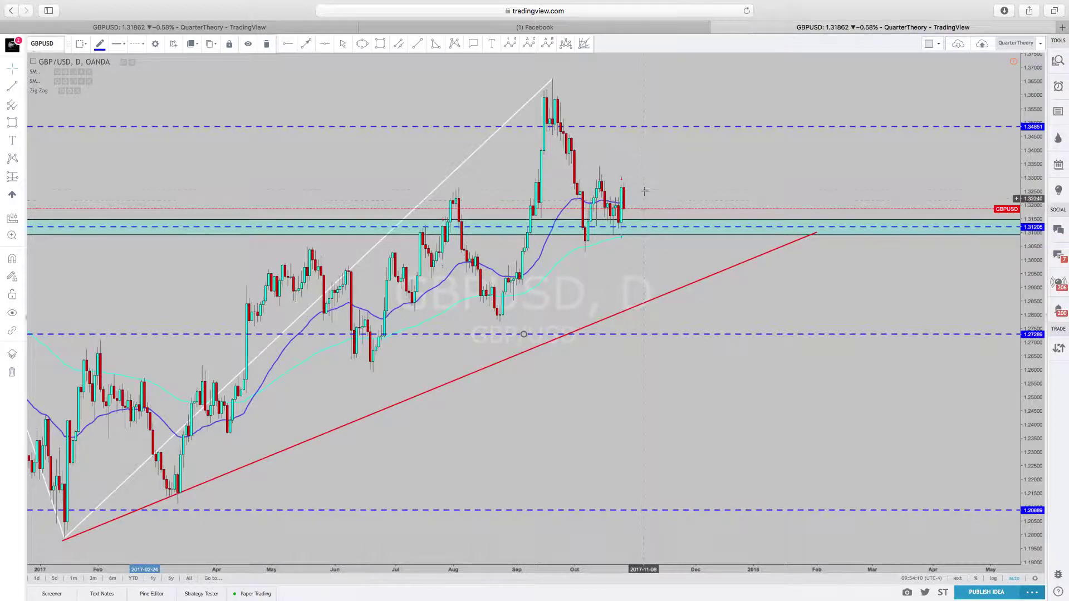
pyautogui.scroll(2, 652, 160)
pyautogui.scroll(3, 652, 160)
pyautogui.scroll(-2, 640, 186)
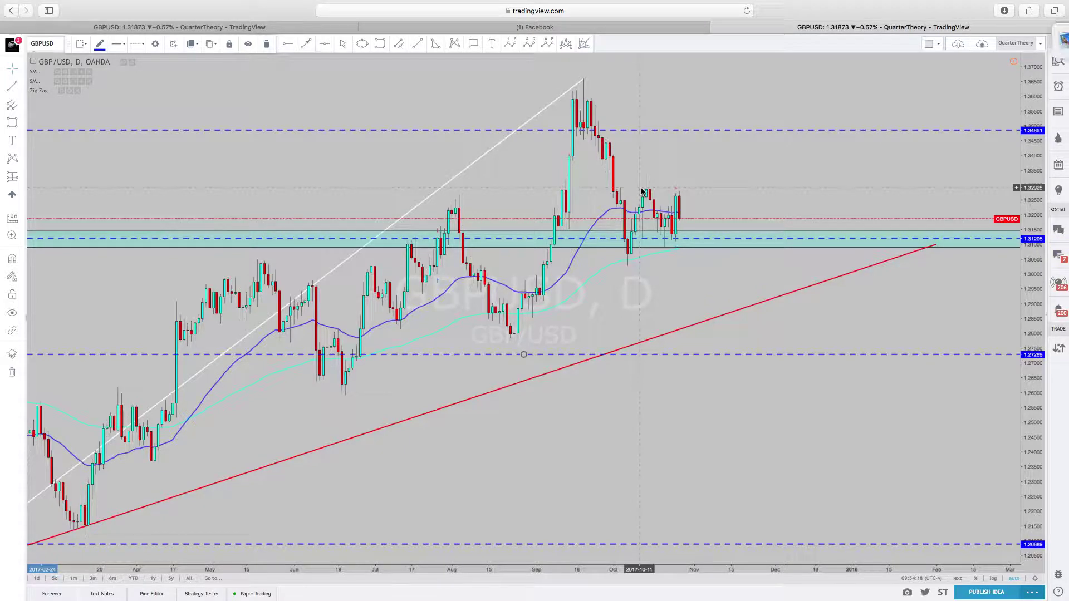
# Step: Draw an XABCD pattern from the September 2017 high through the early October low, mid-October high and 1.3088 low, with D at about 1.3590
pyautogui.hscroll(5, 800, 172)
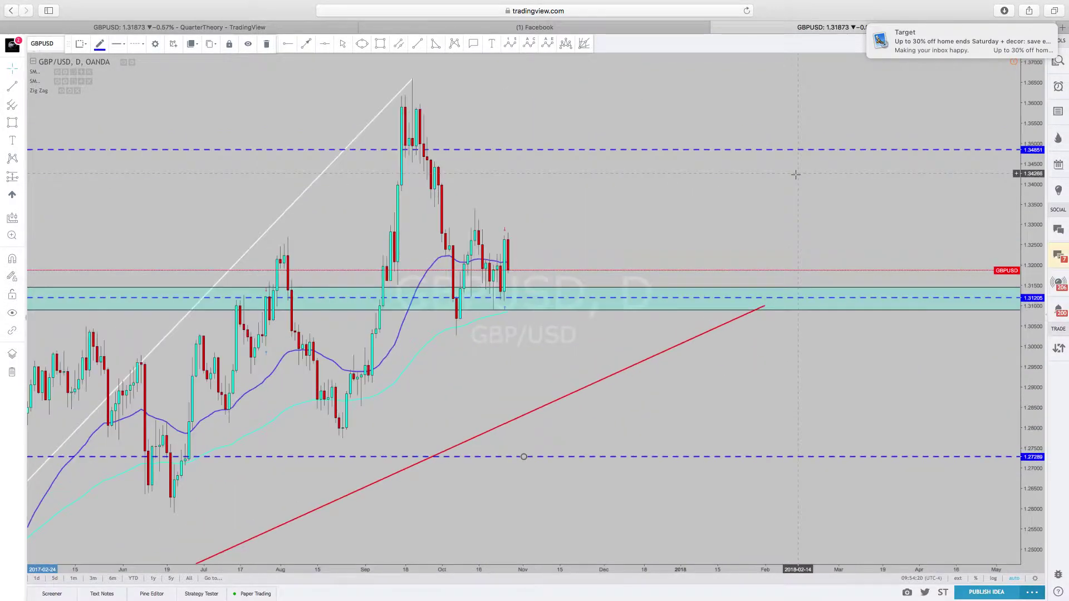
pyautogui.click(454, 44)
pyautogui.click(411, 79)
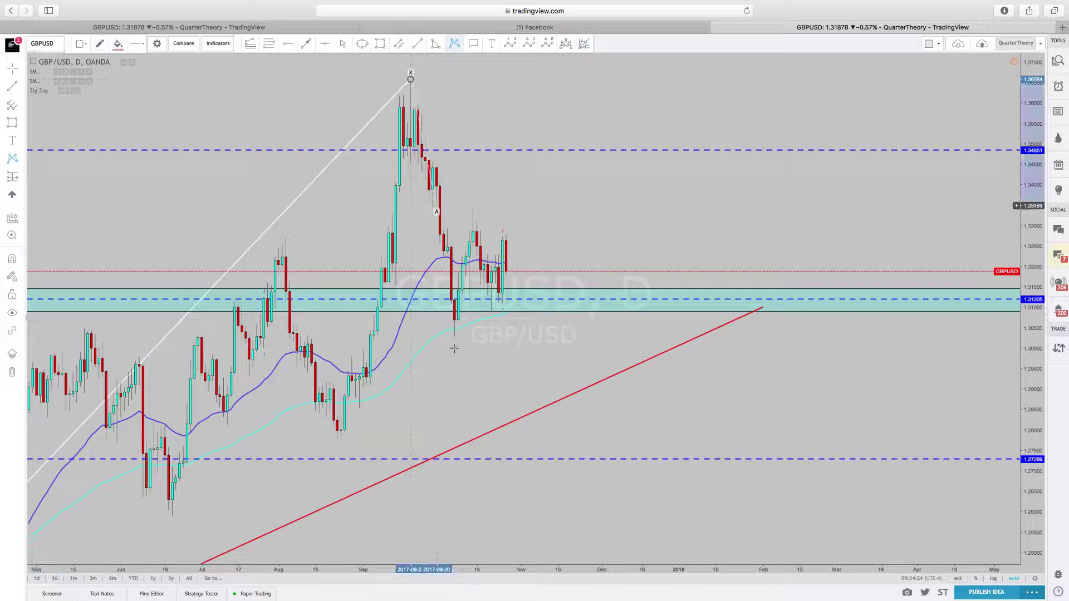
pyautogui.click(454, 337)
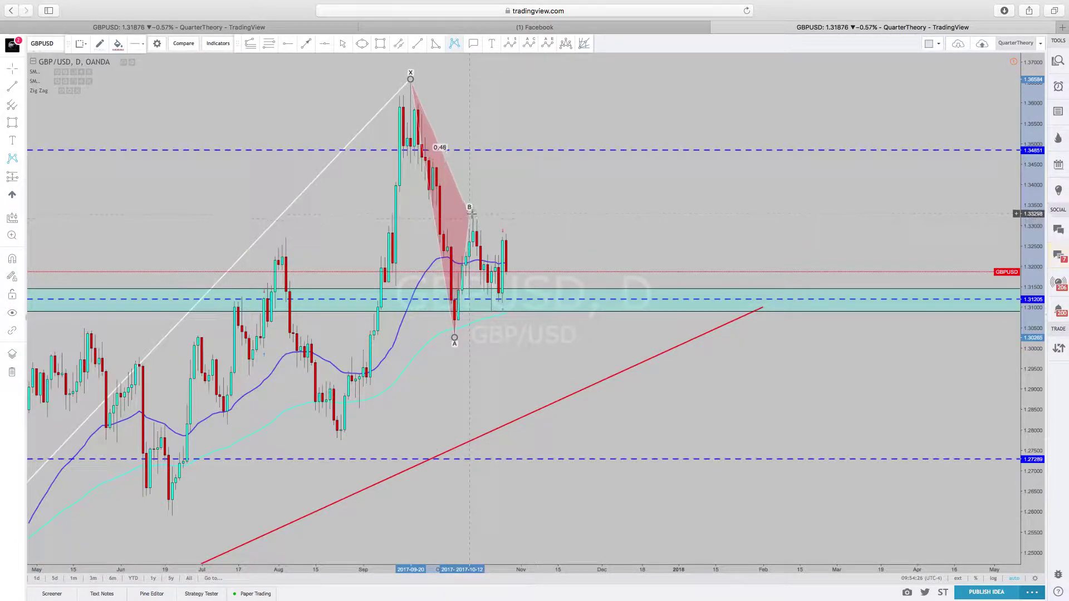
pyautogui.click(469, 214)
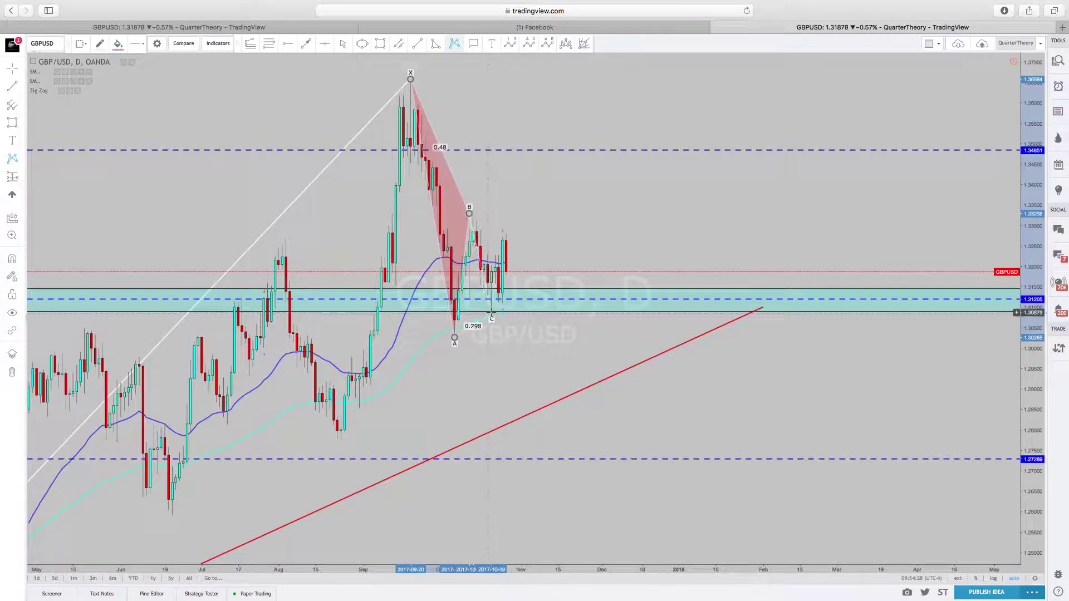
pyautogui.click(491, 311)
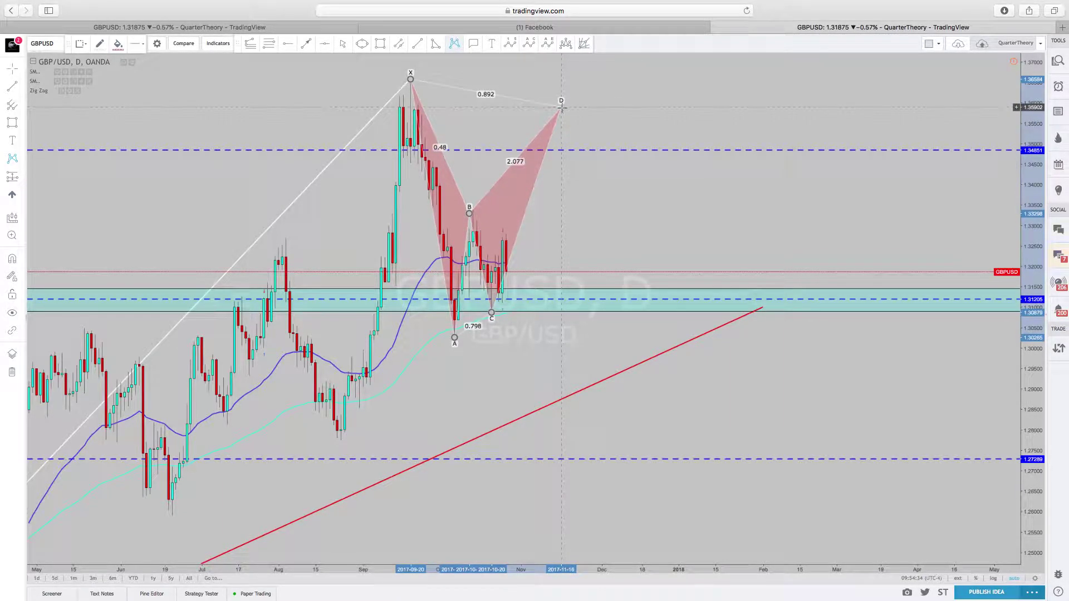
pyautogui.click(561, 107)
pyautogui.scroll(1, 639, 118)
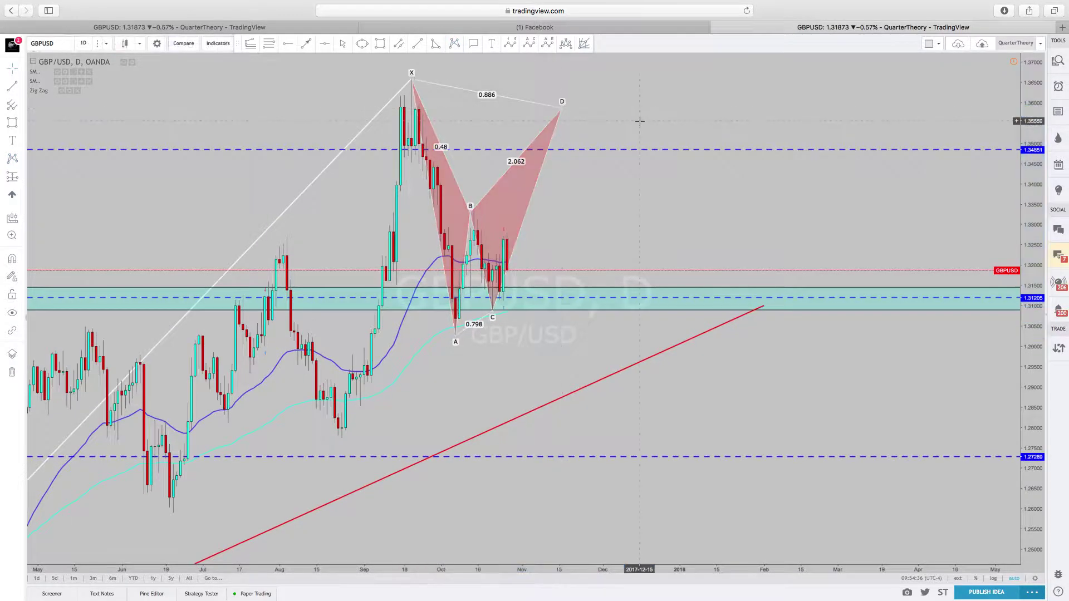
pyautogui.scroll(2, 639, 117)
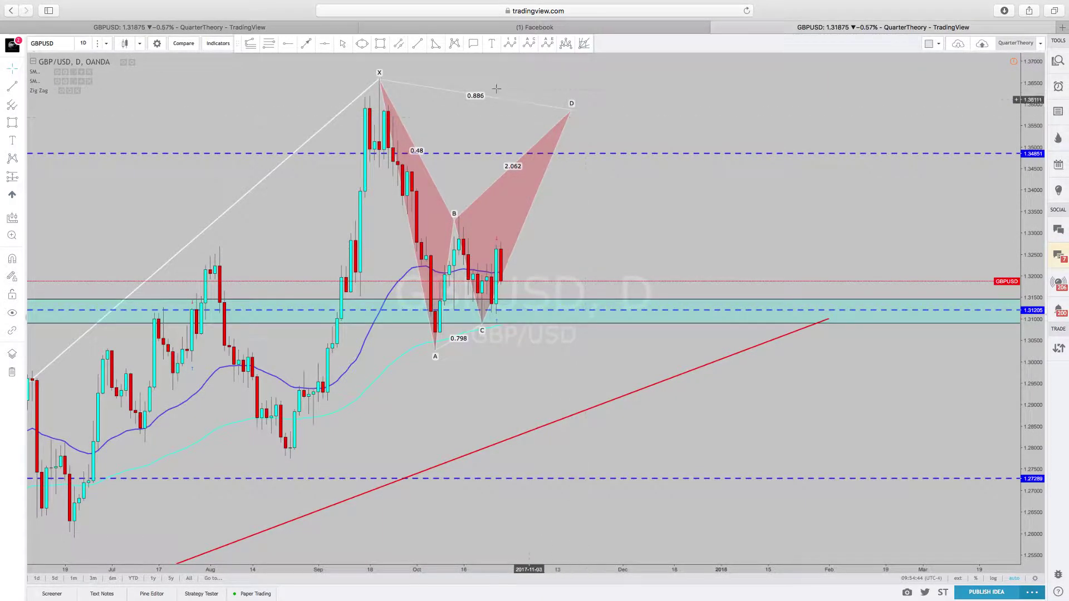
# Step: Add a horizontal line at about 1.3590, level with point D of the XABCD pattern
pyautogui.click(324, 45)
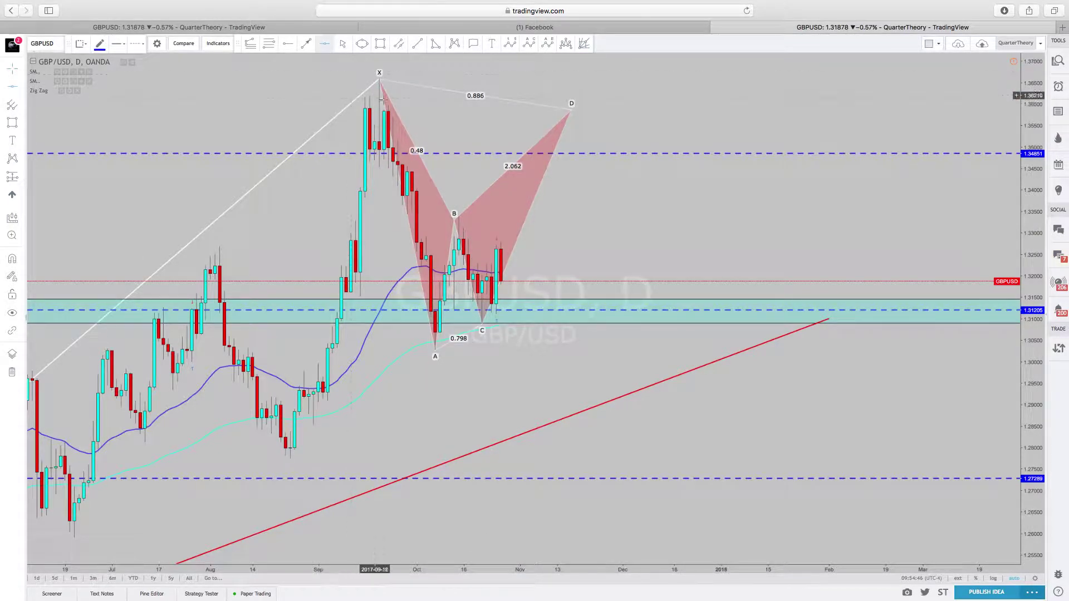
pyautogui.click(414, 109)
pyautogui.click(414, 112)
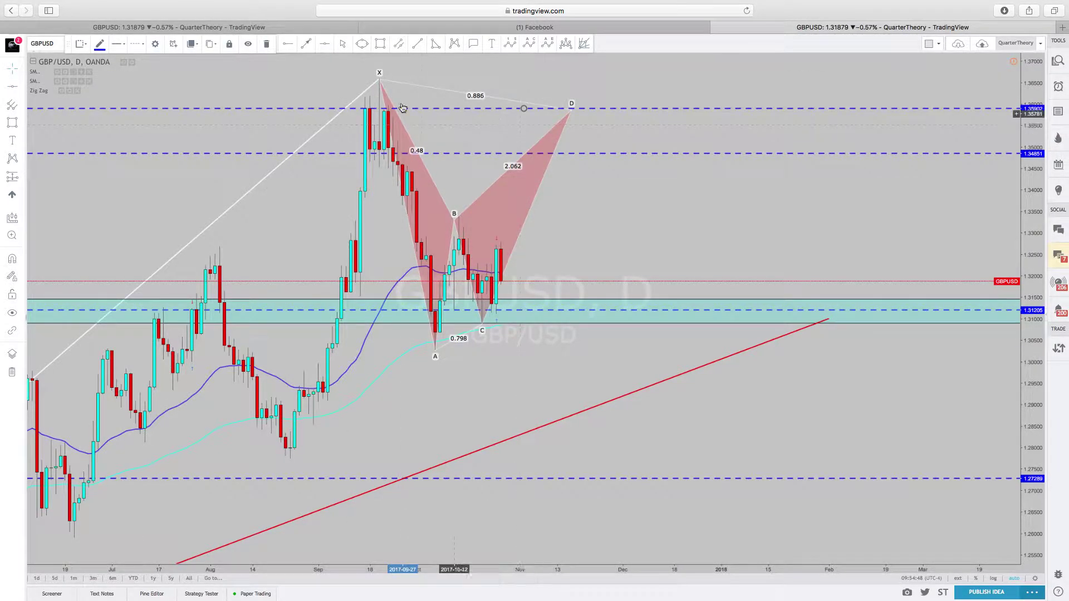
pyautogui.moveTo(369, 114); pyautogui.dragTo(366, 109)
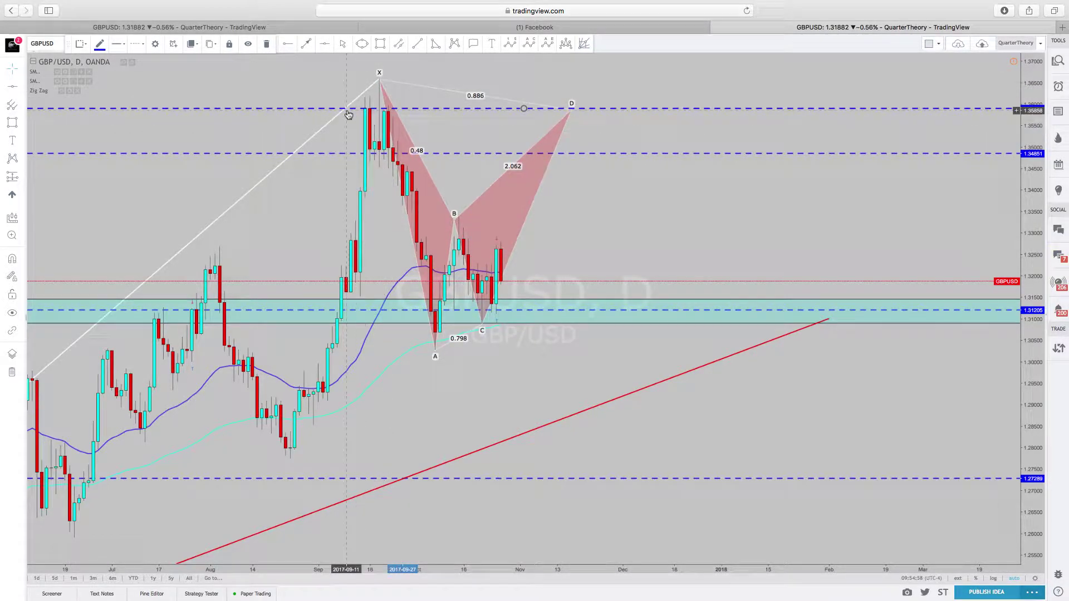
# Step: Move point C of the XABCD pattern to the more recent late-October low at the support zone
pyautogui.scroll(-6, 458, 80)
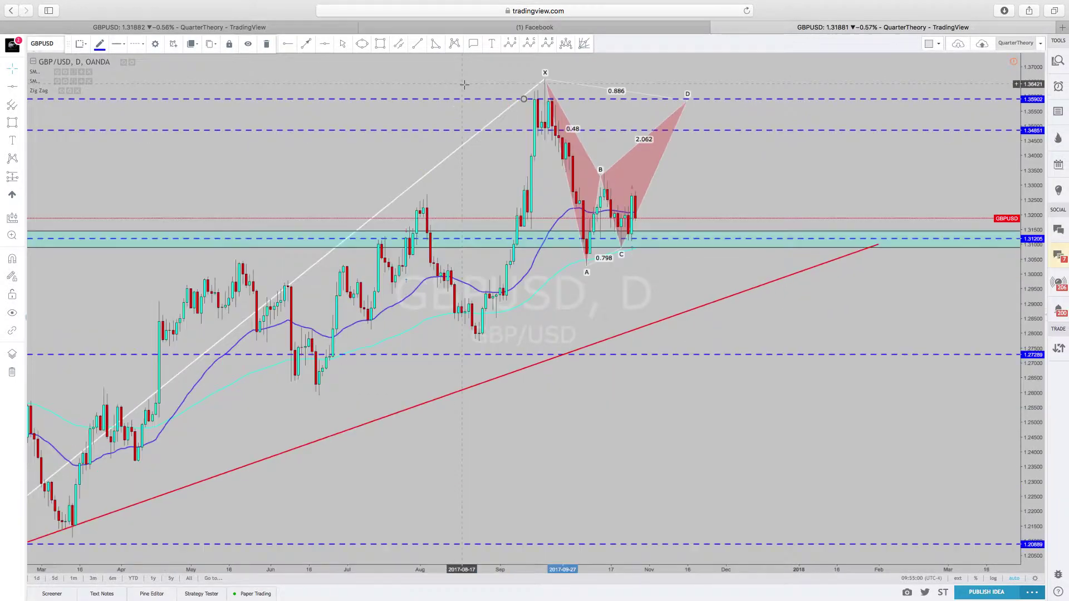
pyautogui.scroll(2, 464, 84)
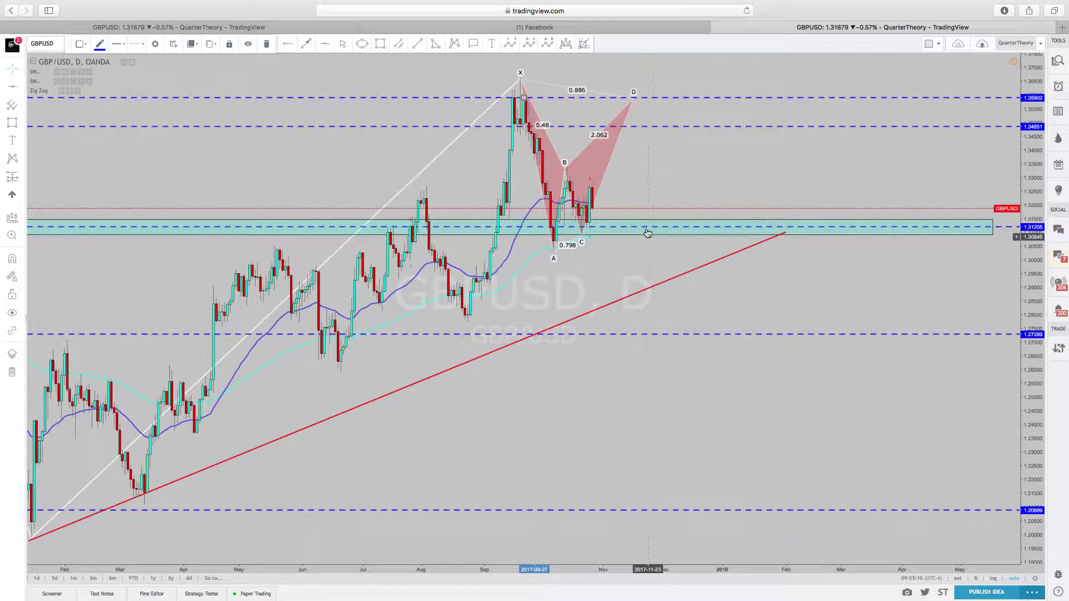
pyautogui.moveTo(582, 238); pyautogui.dragTo(589, 230)
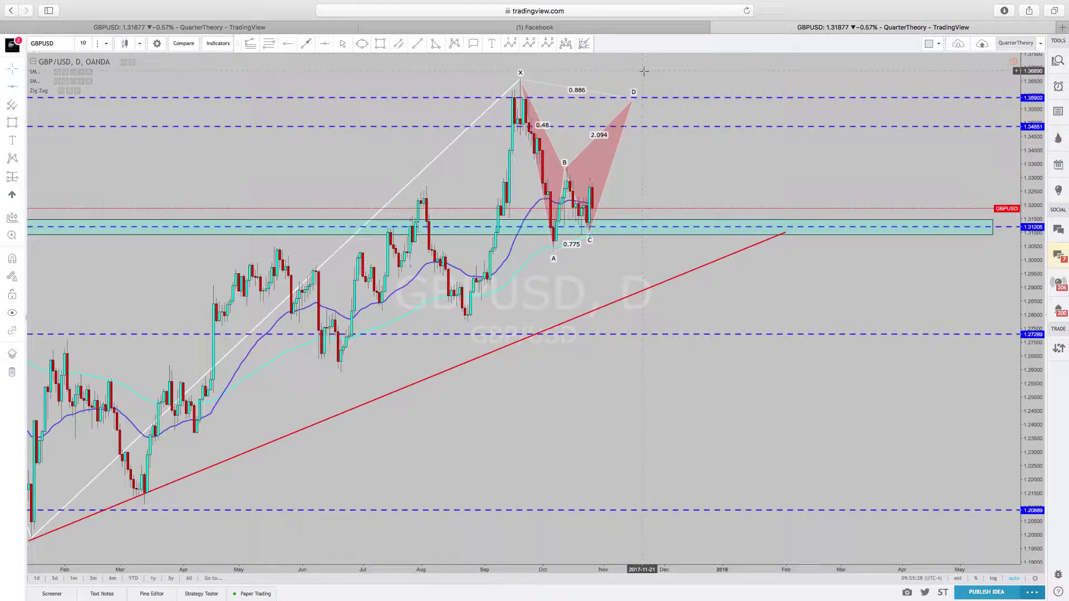
# Step: Draw a Fibonacci retracement beside the pattern from about 1.3033 up to about 1.3589, spanning November 2017 to early January 2018
pyautogui.scroll(-10, 644, 71)
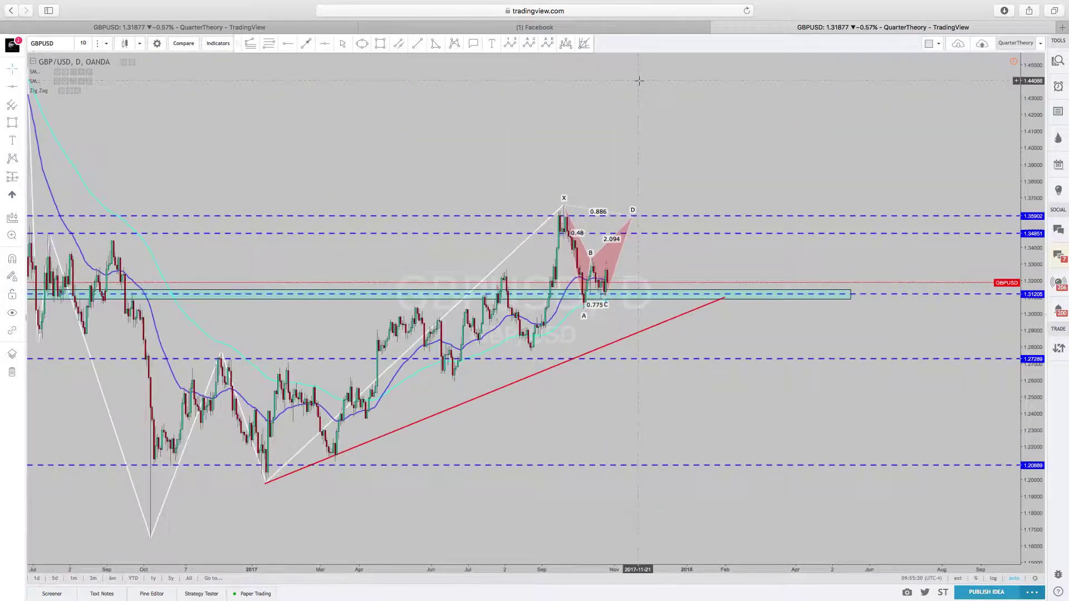
pyautogui.scroll(5, 640, 81)
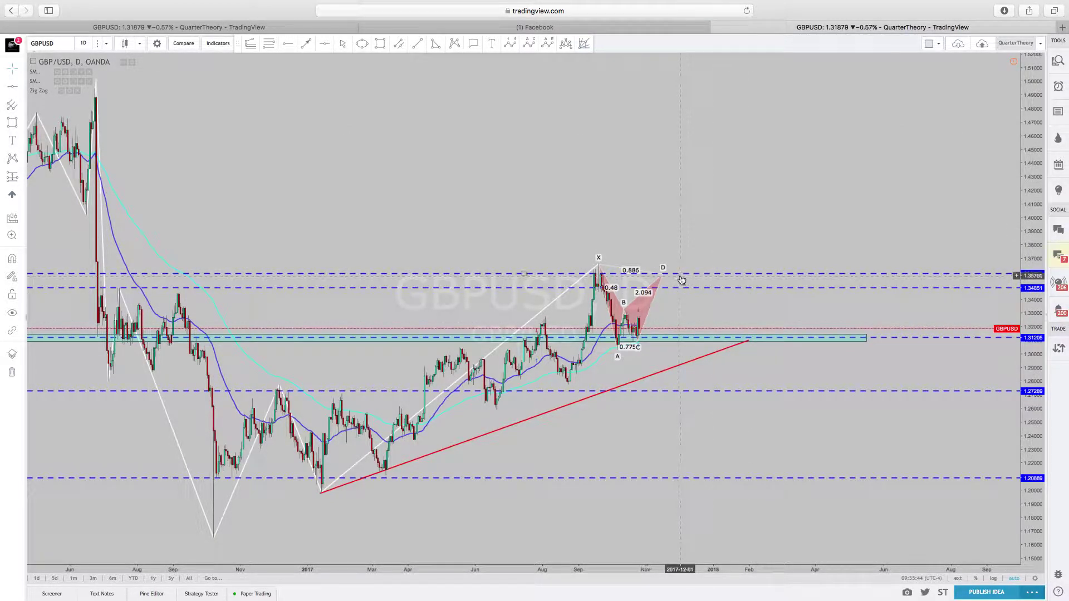
pyautogui.scroll(3, 401, 85)
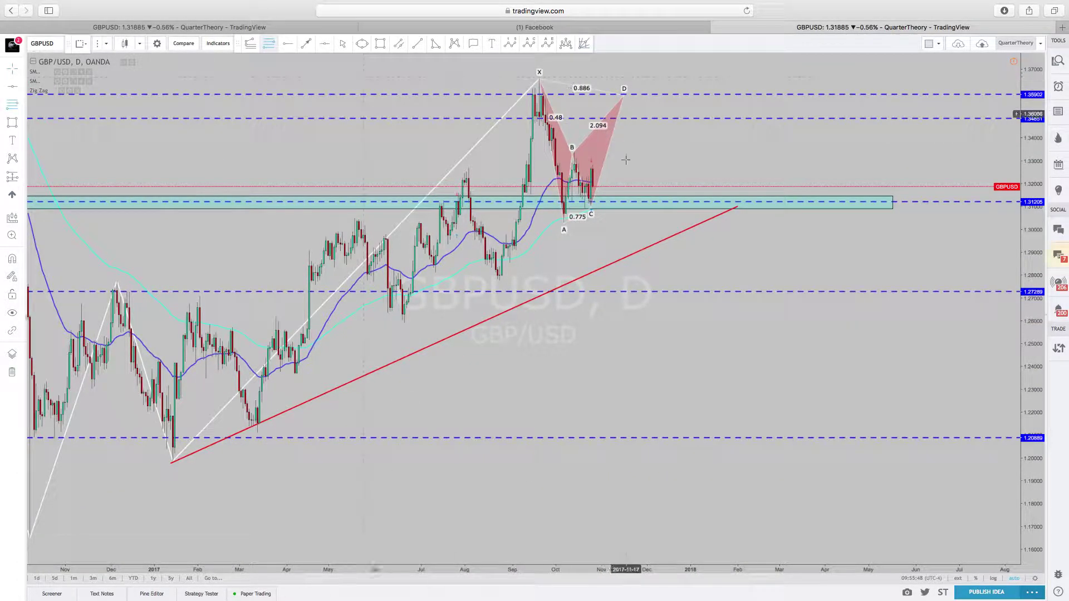
pyautogui.hotkey('alt', 'f')
pyautogui.click(613, 222)
pyautogui.click(693, 96)
# Step: Enable the 0.382 level in the Fibonacci retracement's style settings and apply the change
pyautogui.rightClick(693, 96)
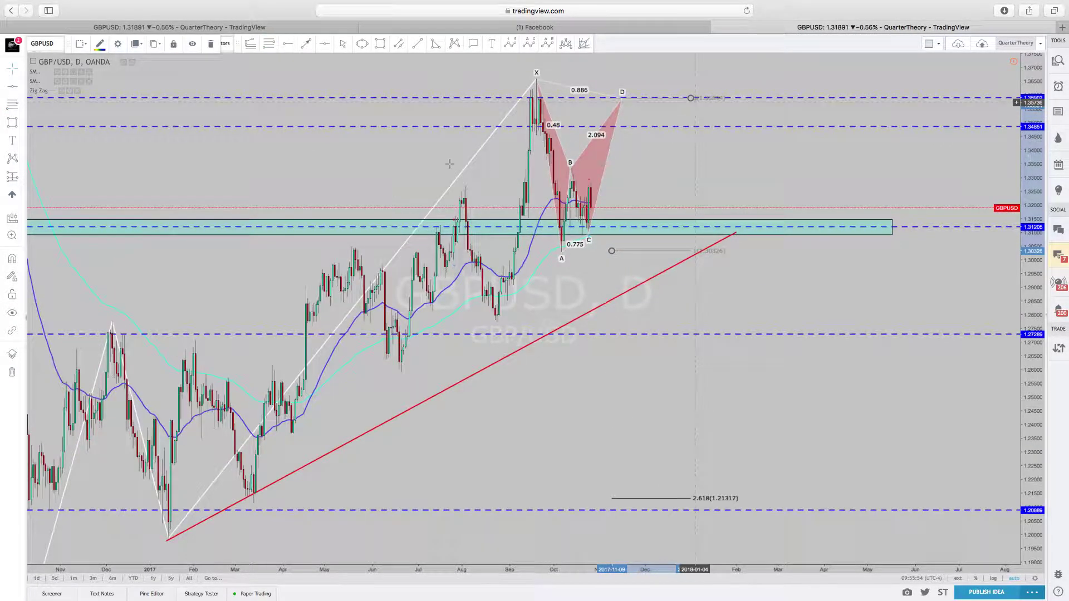
pyautogui.click(425, 268)
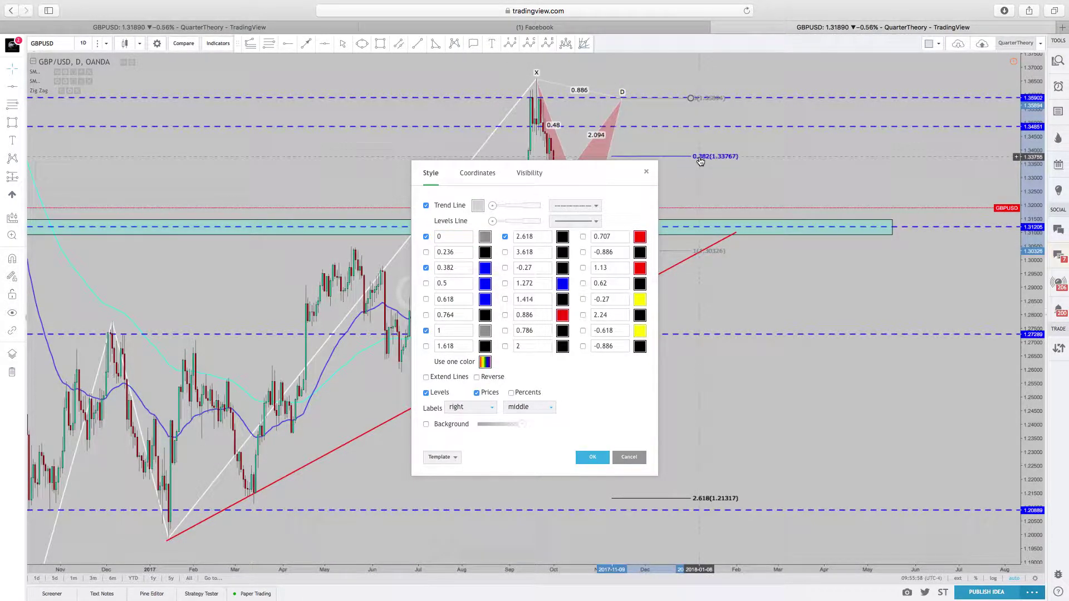
pyautogui.hscroll(1, 701, 161)
pyautogui.scroll(-2, 700, 161)
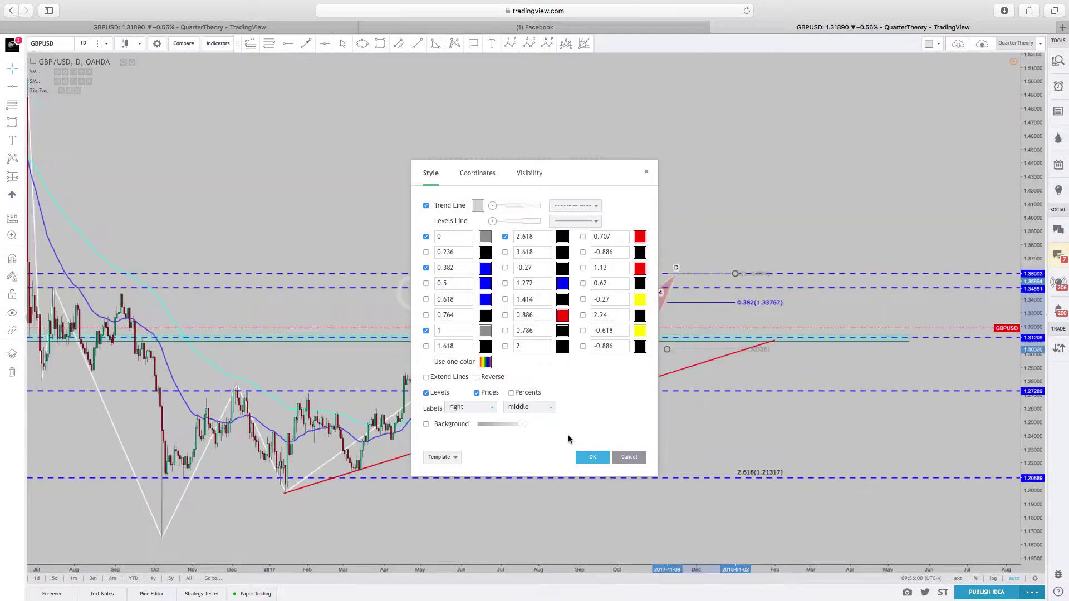
pyautogui.click(591, 458)
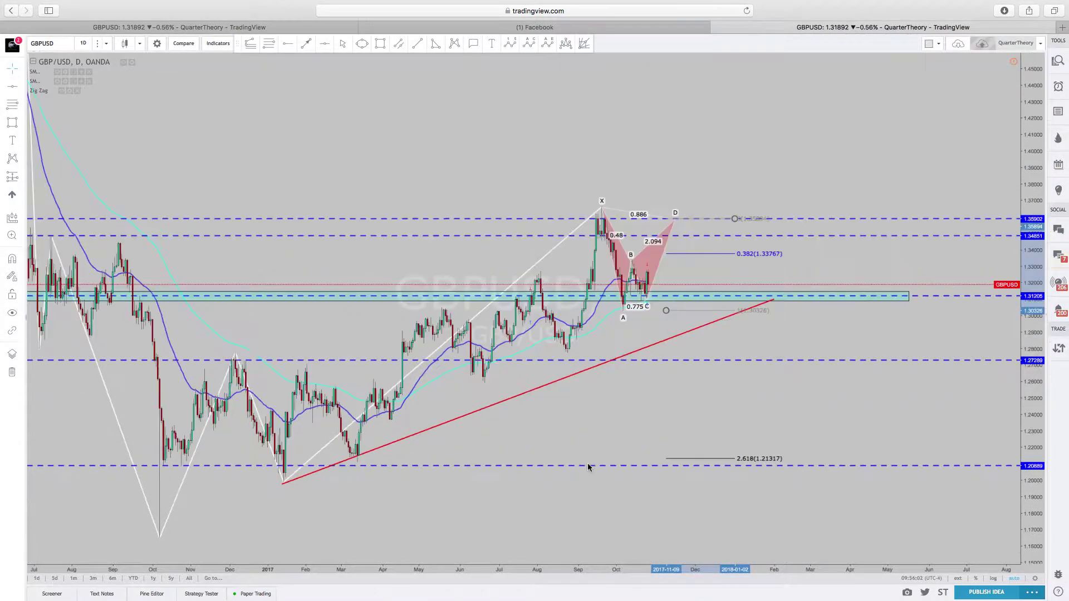
# Step: Add a horizontal line near the June 2016 high at about 1.4947 and colour it red
pyautogui.scroll(3, 643, 323)
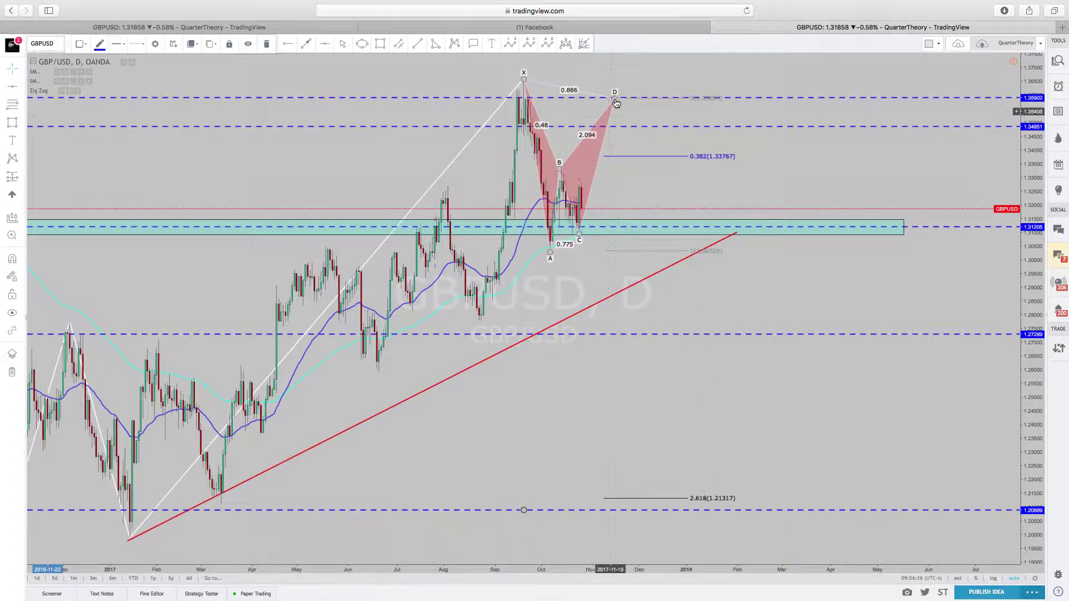
pyautogui.scroll(-1, 640, 142)
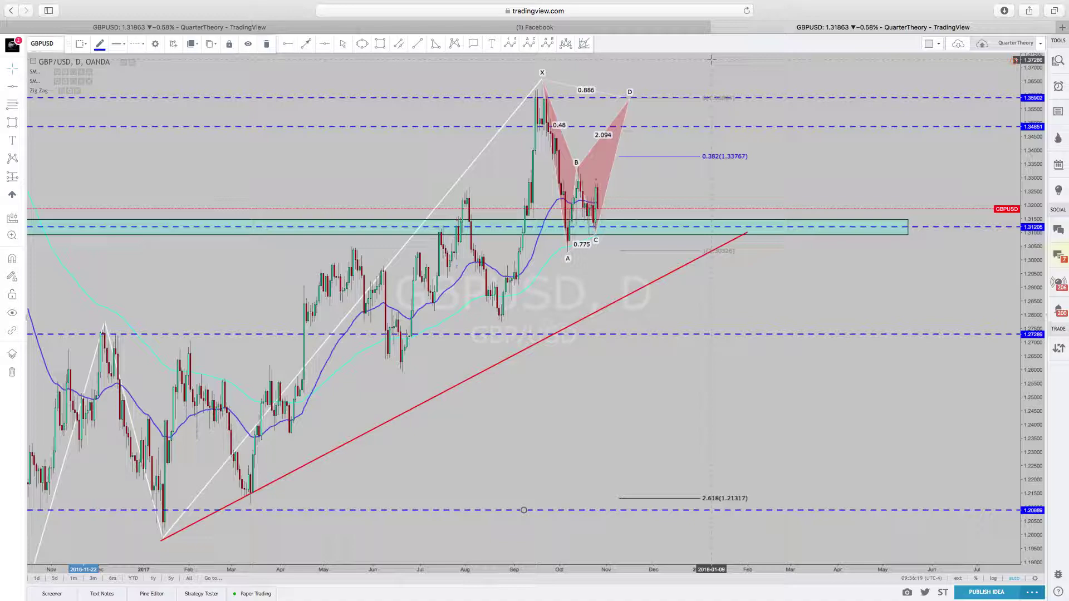
pyautogui.scroll(-3, 718, 100)
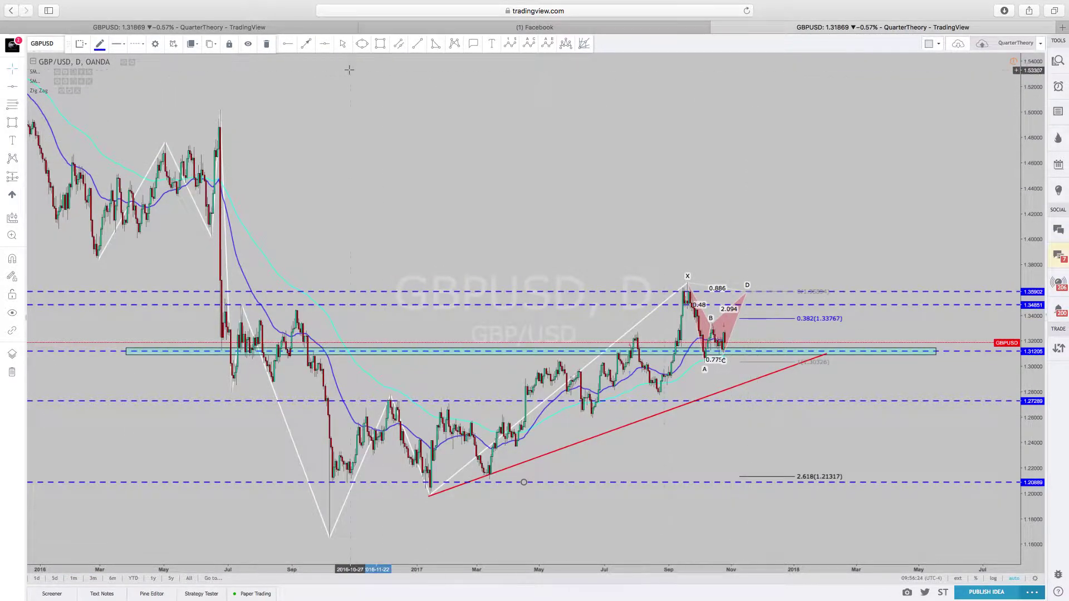
pyautogui.click(313, 64)
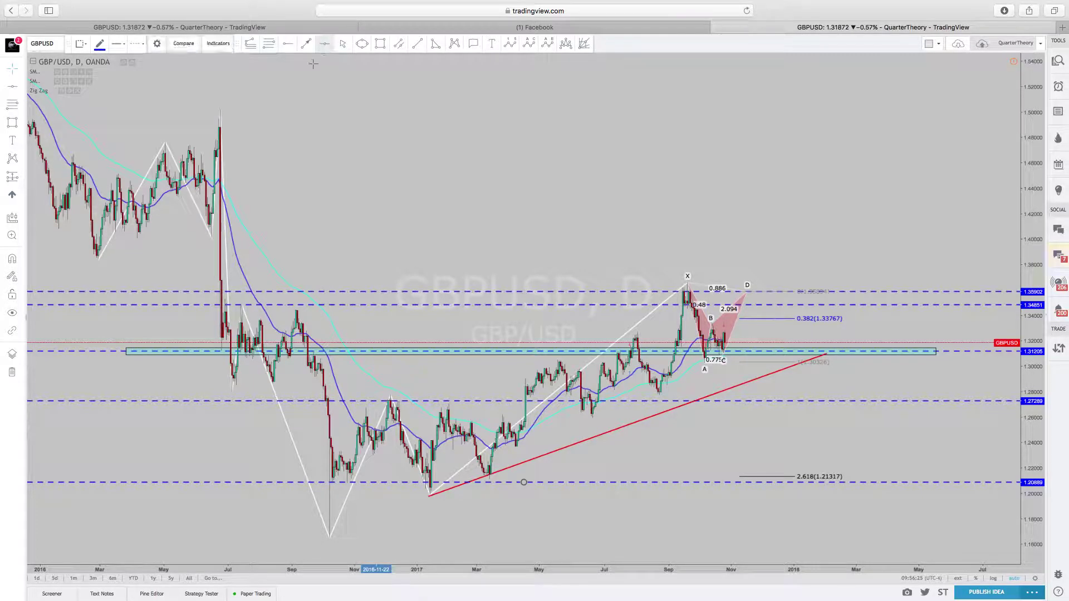
pyautogui.click(308, 118)
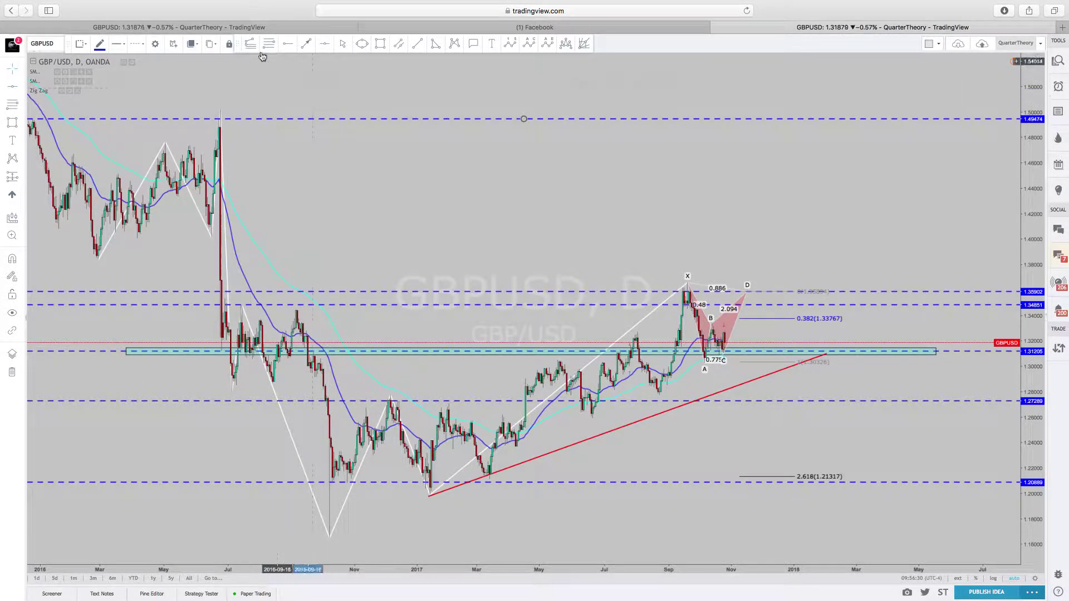
pyautogui.click(105, 49)
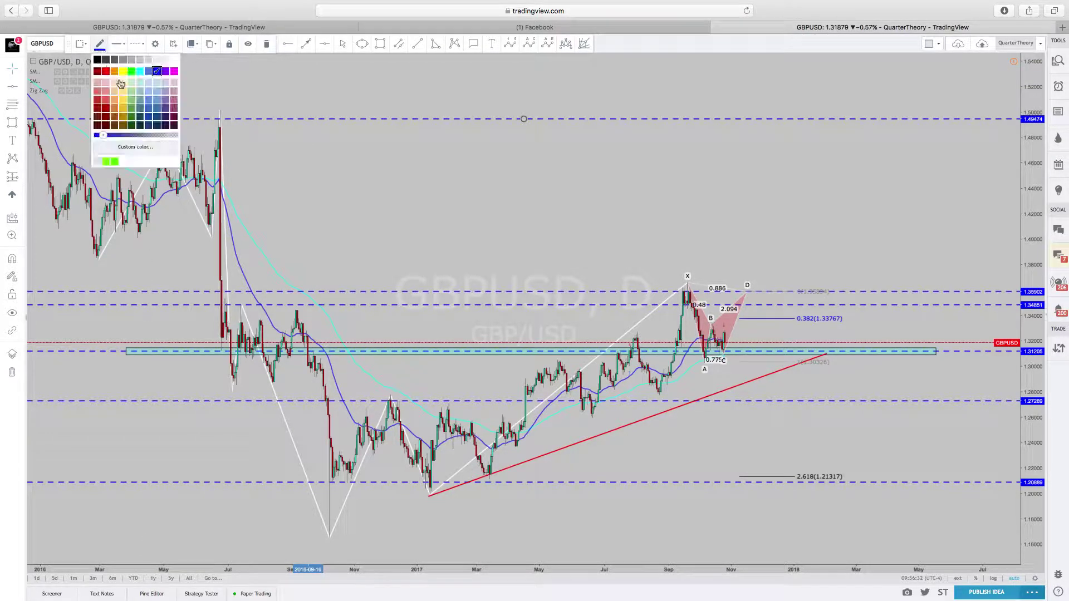
pyautogui.click(109, 77)
pyautogui.click(259, 80)
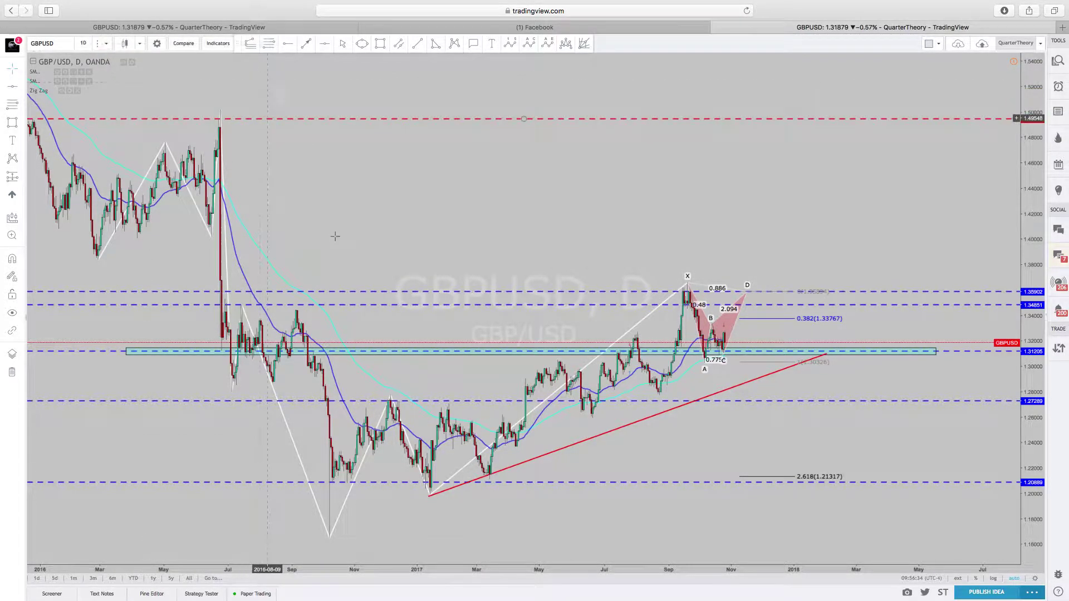
# Step: Change the colour of the 1.3590 horizontal line at point D to red
pyautogui.click(366, 291)
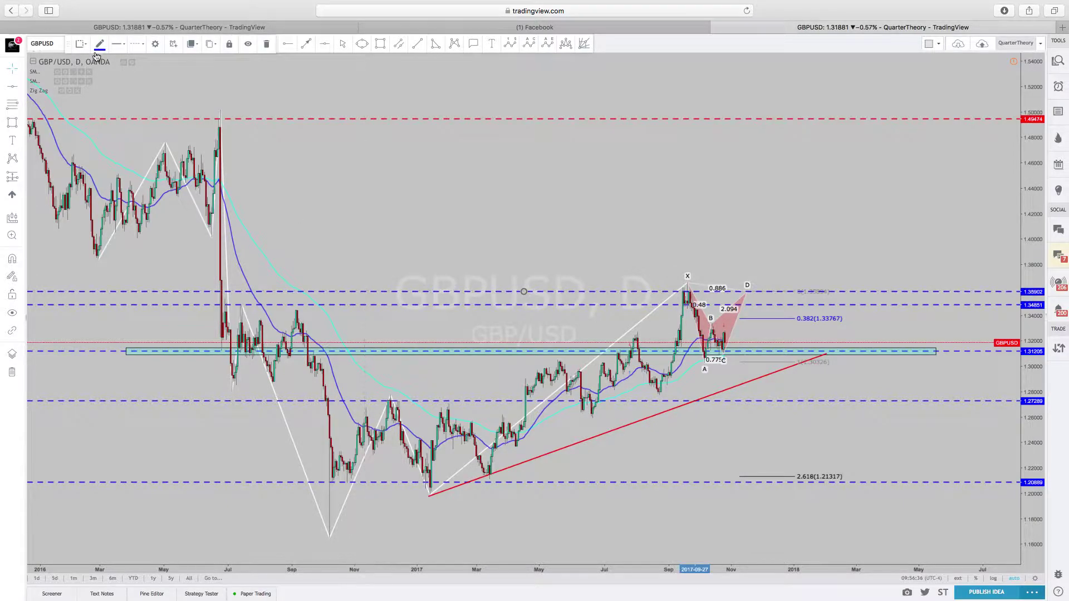
pyautogui.click(96, 49)
pyautogui.click(106, 76)
pyautogui.click(256, 177)
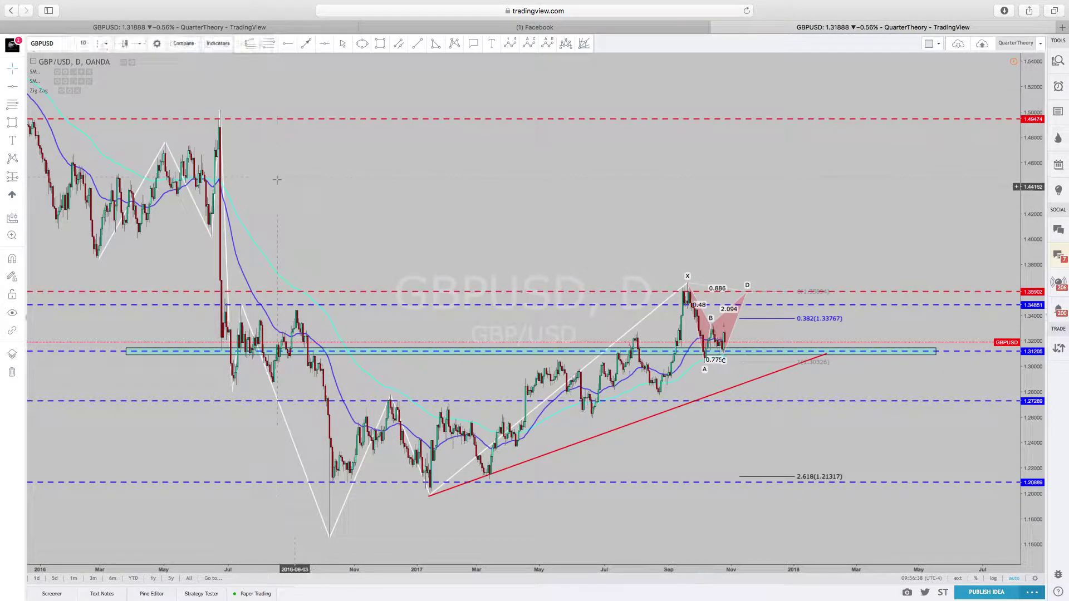
# Step: Enable the 0.618 level in the Fibonacci retracement's style settings alongside 0.382 and apply the change
pyautogui.hscroll(-2, 256, 174)
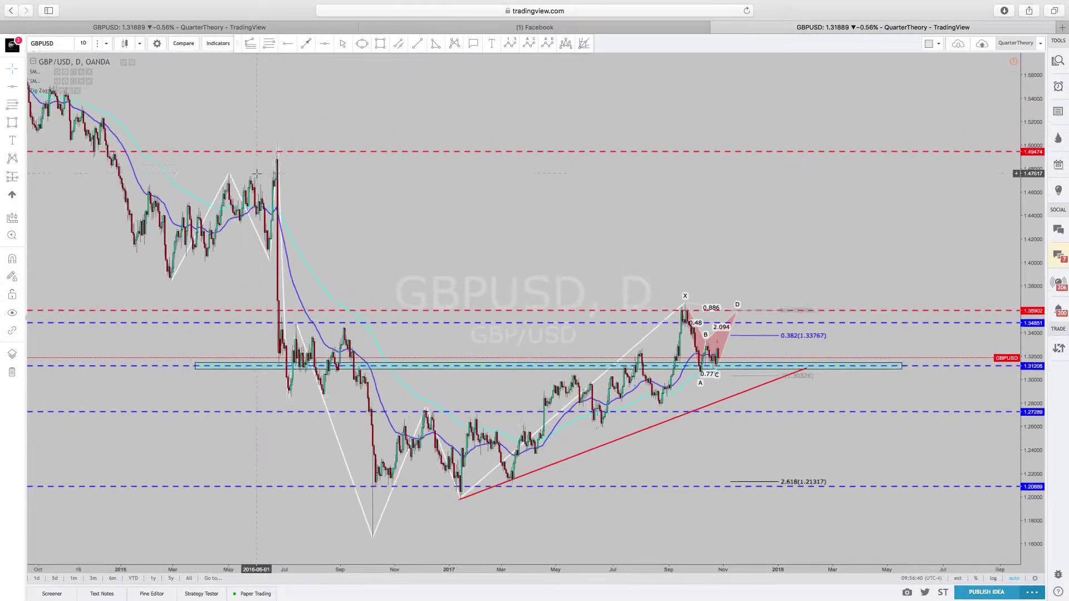
pyautogui.hscroll(5, 257, 174)
pyautogui.hscroll(-1, 257, 173)
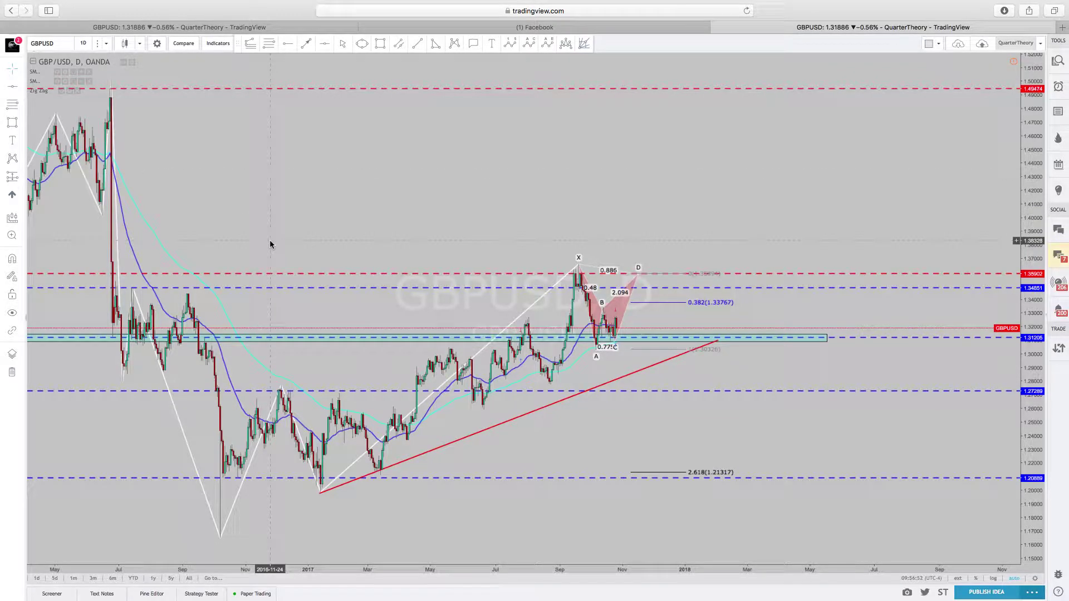
pyautogui.click(625, 339)
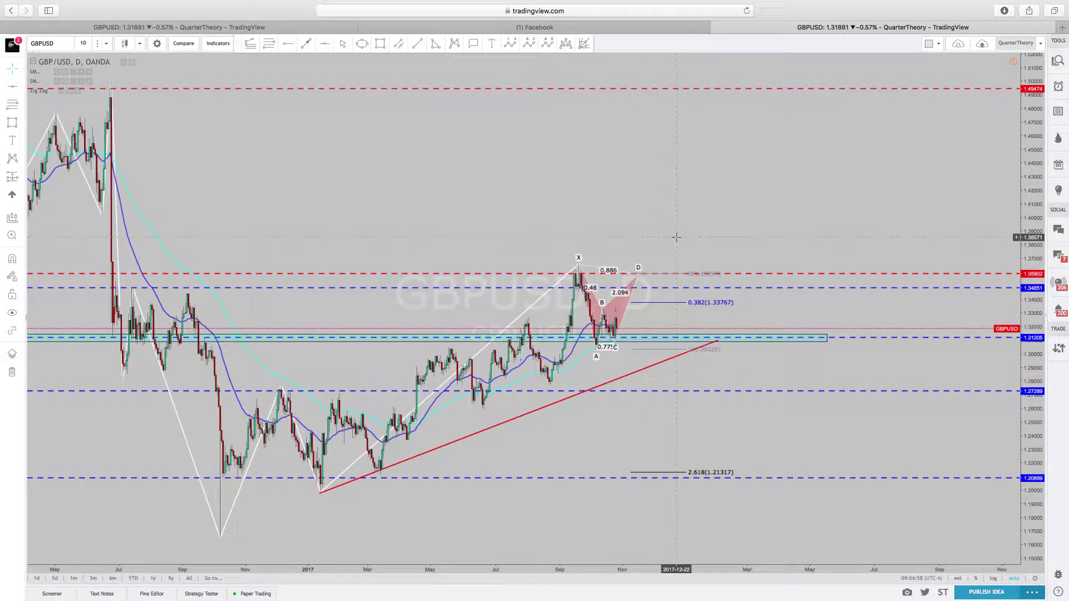
pyautogui.rightClick(703, 310)
pyautogui.doubleClick(573, 255)
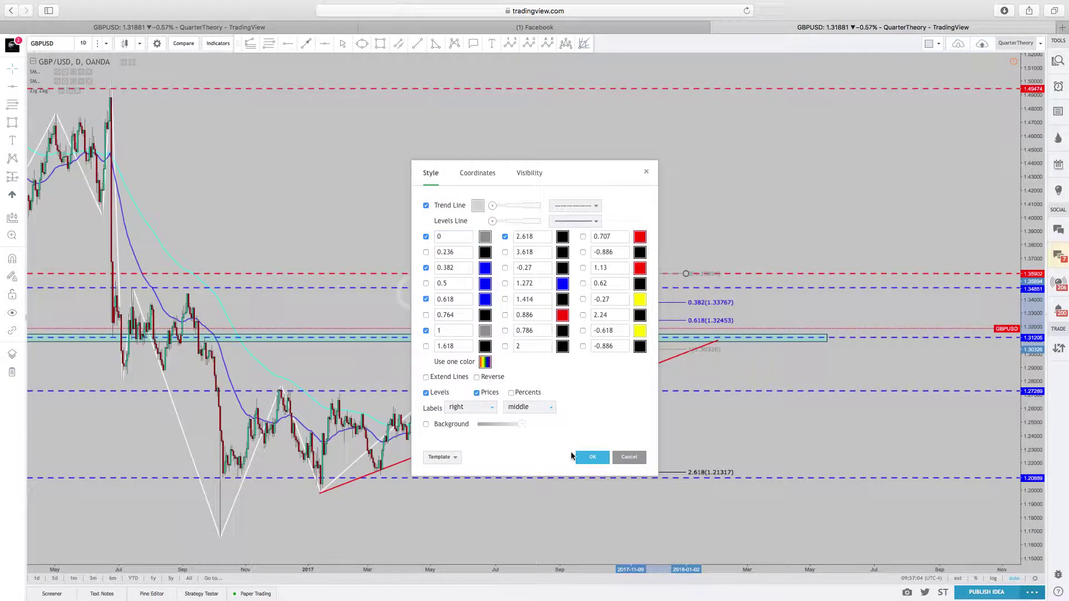
pyautogui.click(593, 456)
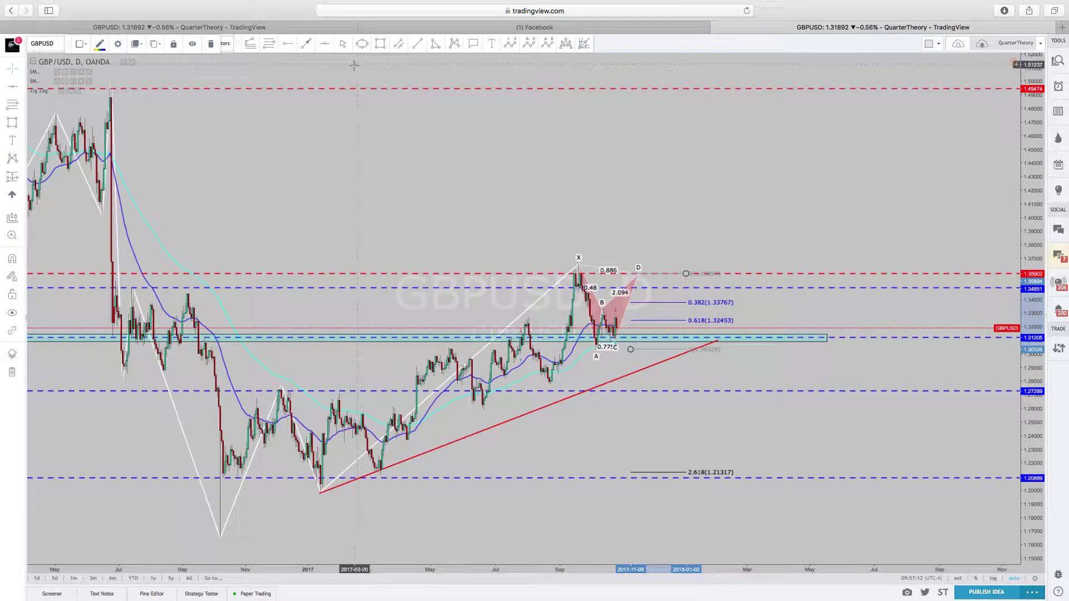
# Step: Mark the January and March 2017 lows on the rising trend line with small ellipses
pyautogui.click(362, 43)
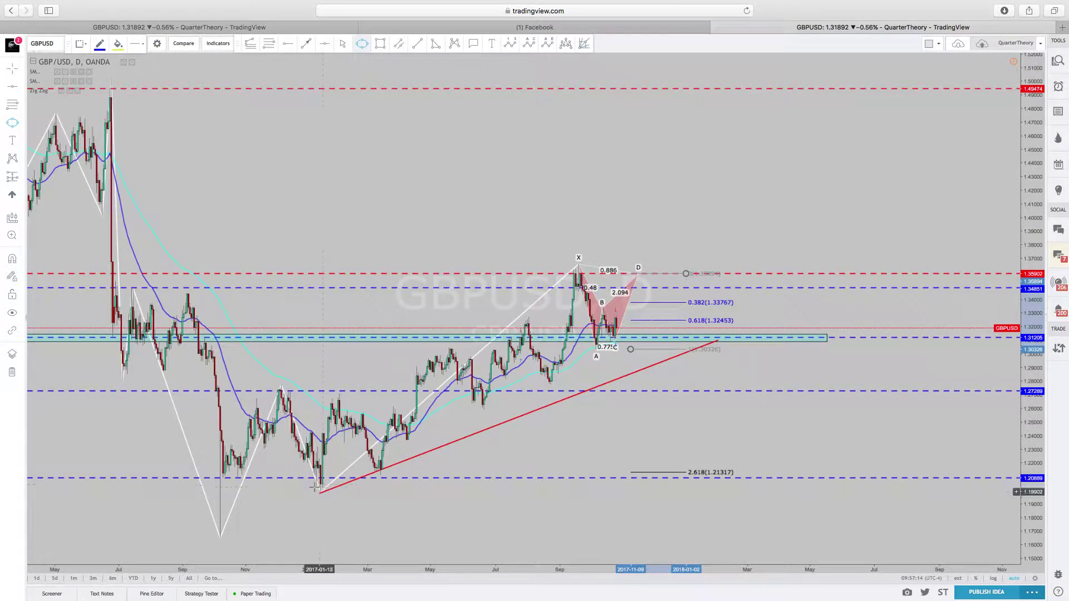
pyautogui.moveTo(315, 493); pyautogui.dragTo(333, 481)
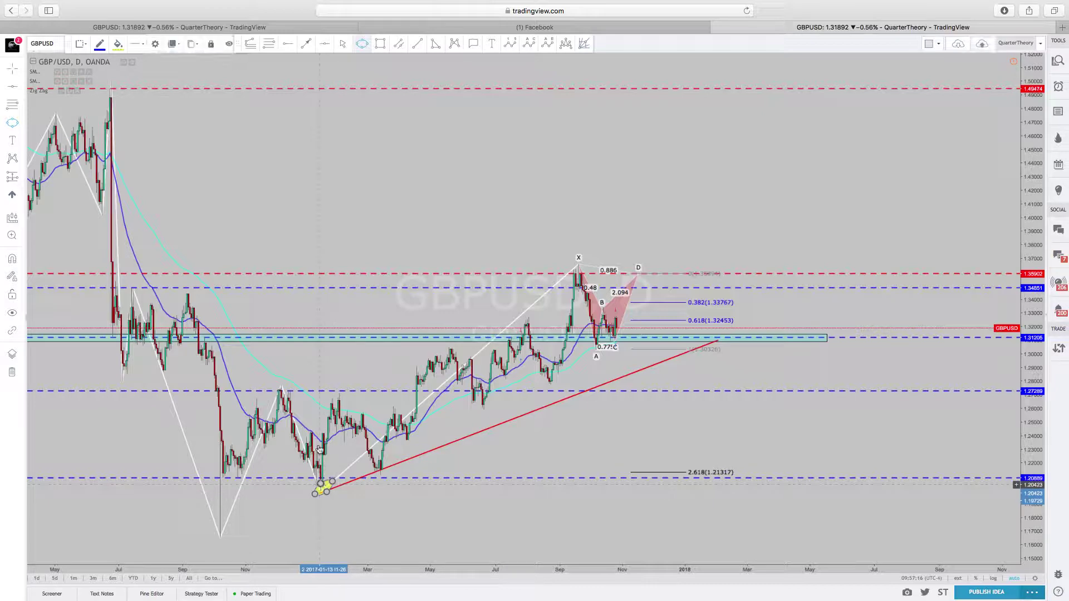
pyautogui.click(361, 46)
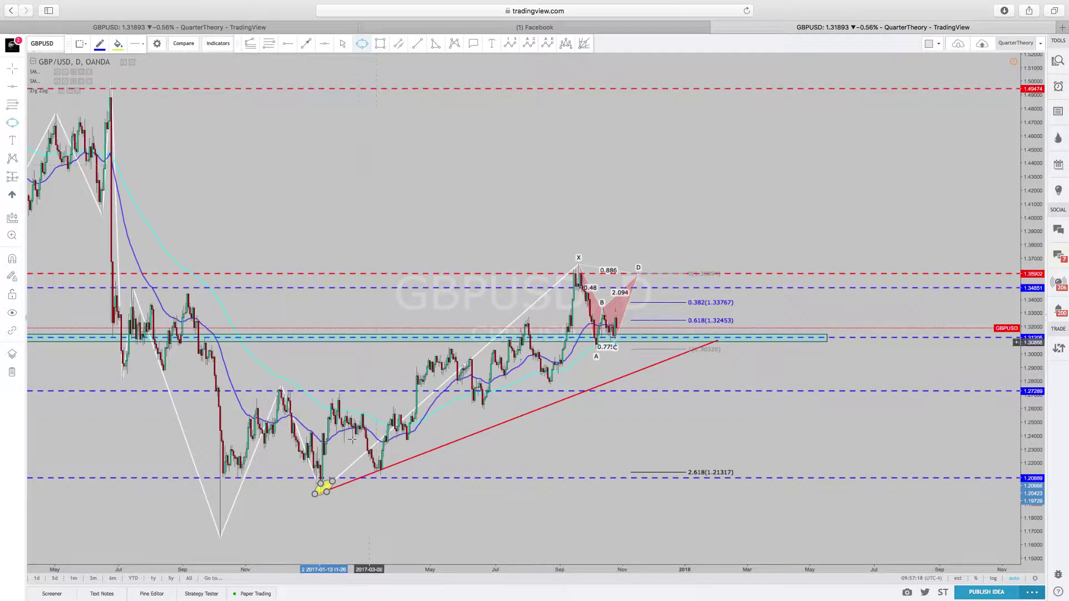
pyautogui.click(367, 470)
pyautogui.click(383, 464)
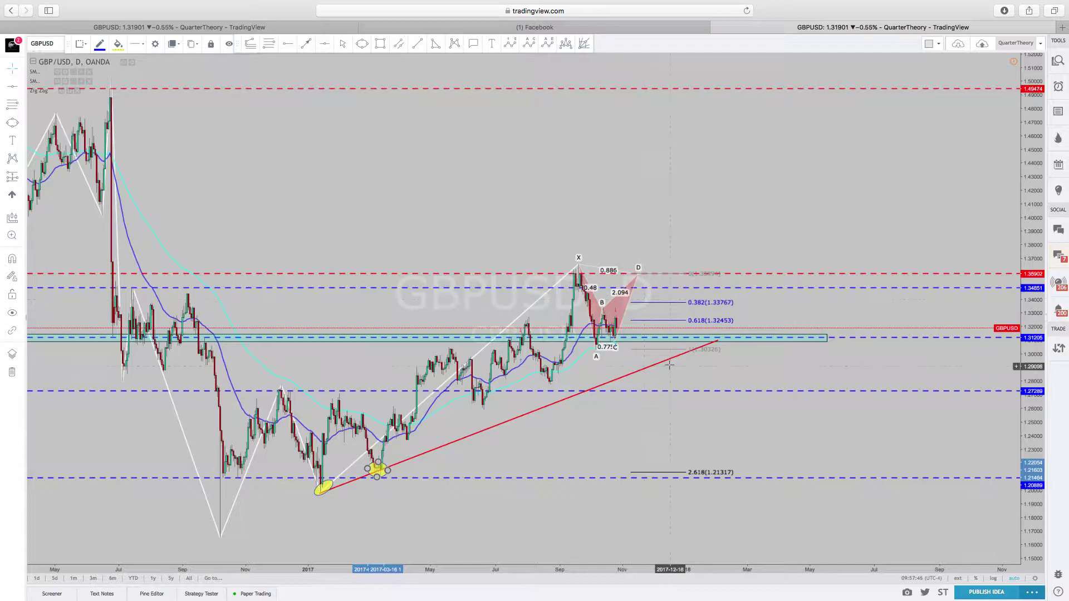
# Step: Draw a large XABCD pattern from the July 2016 swing through the October 2016, December 2016 and January 2017 pivots, with D near 1.4615
pyautogui.scroll(4, 657, 345)
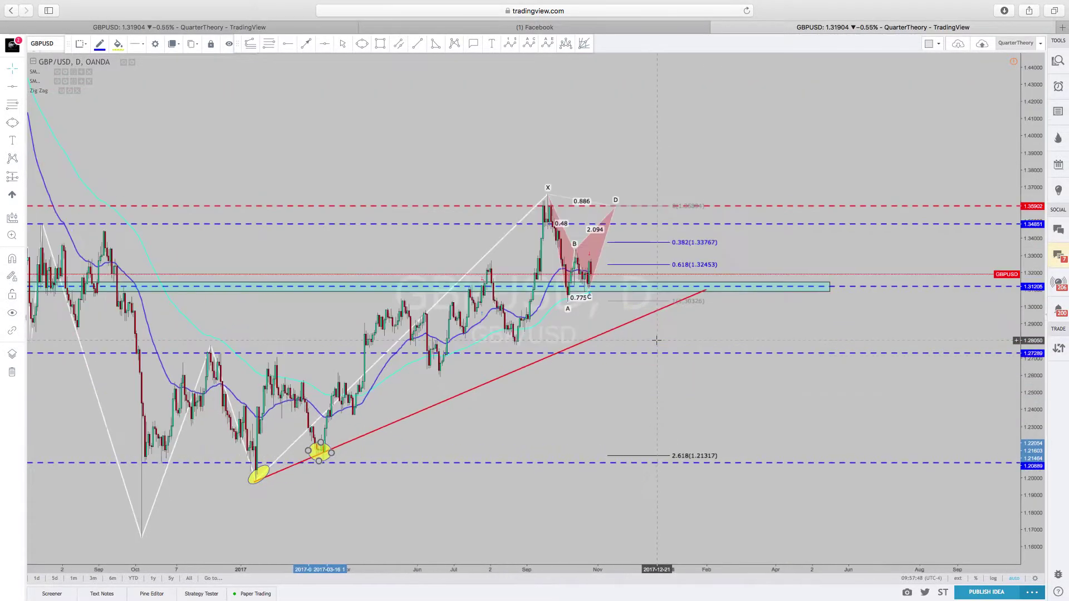
pyautogui.scroll(-3, 657, 339)
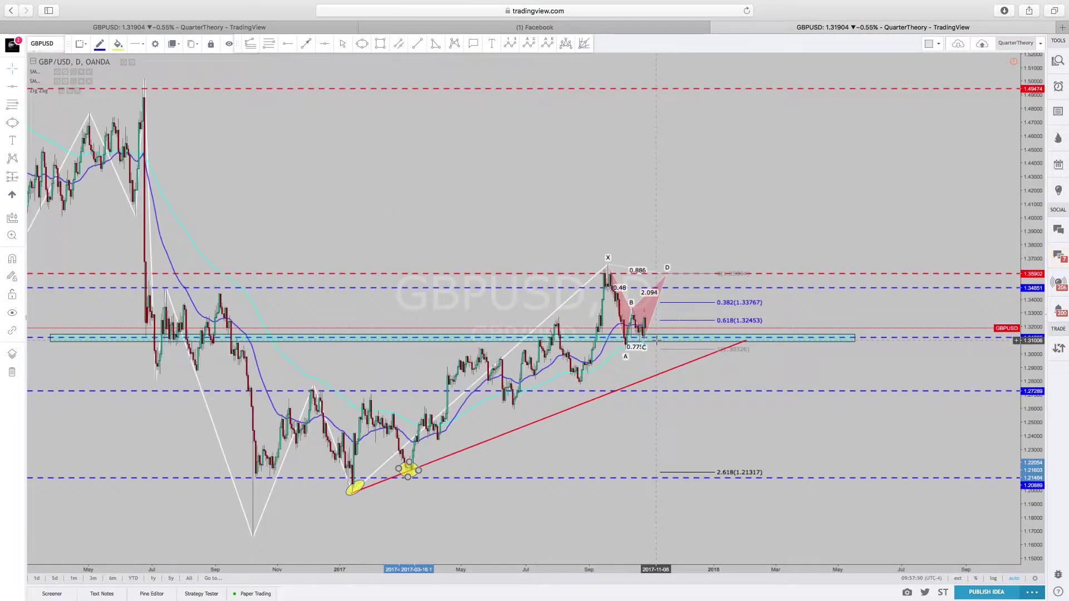
pyautogui.scroll(-3, 657, 339)
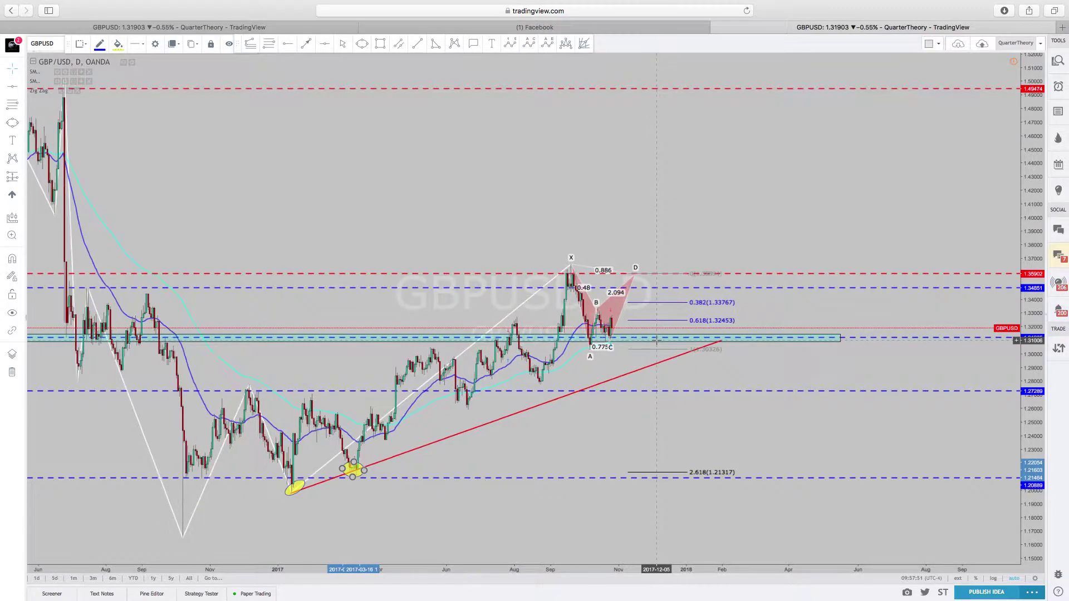
pyautogui.scroll(-2, 657, 340)
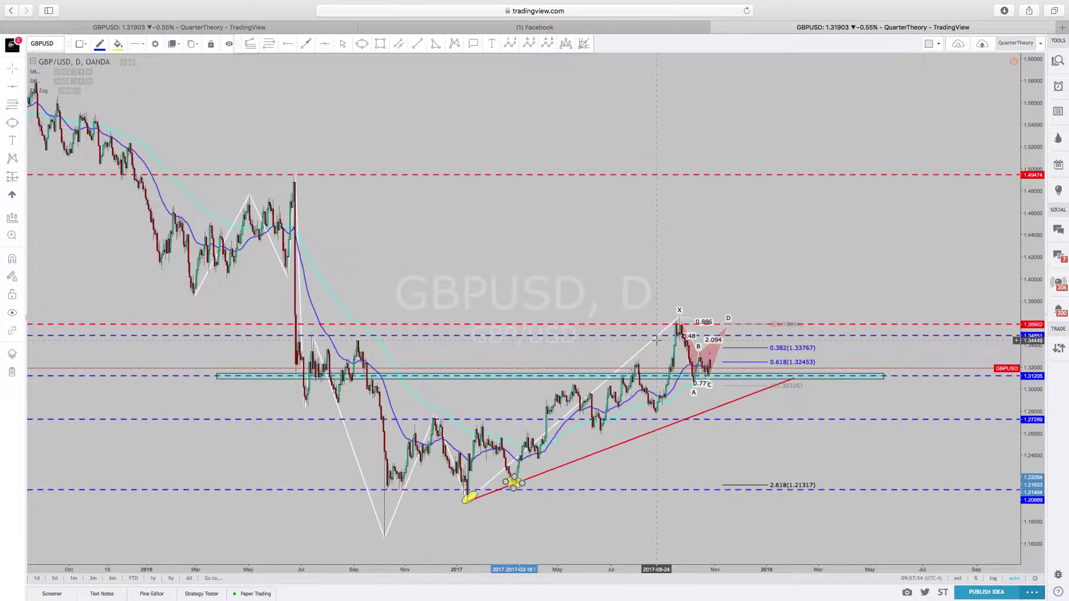
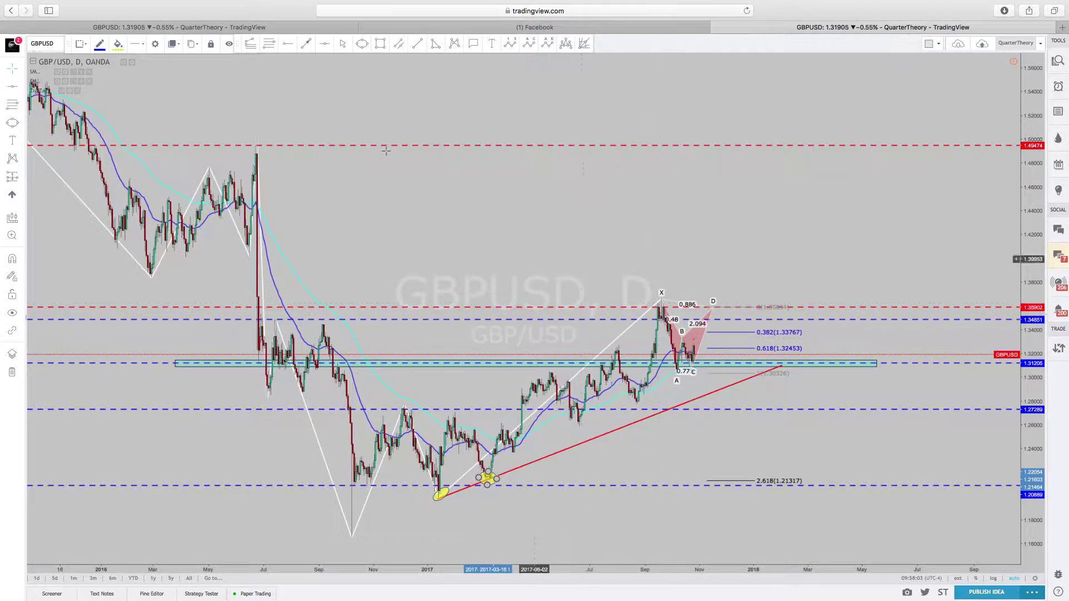
pyautogui.click(454, 44)
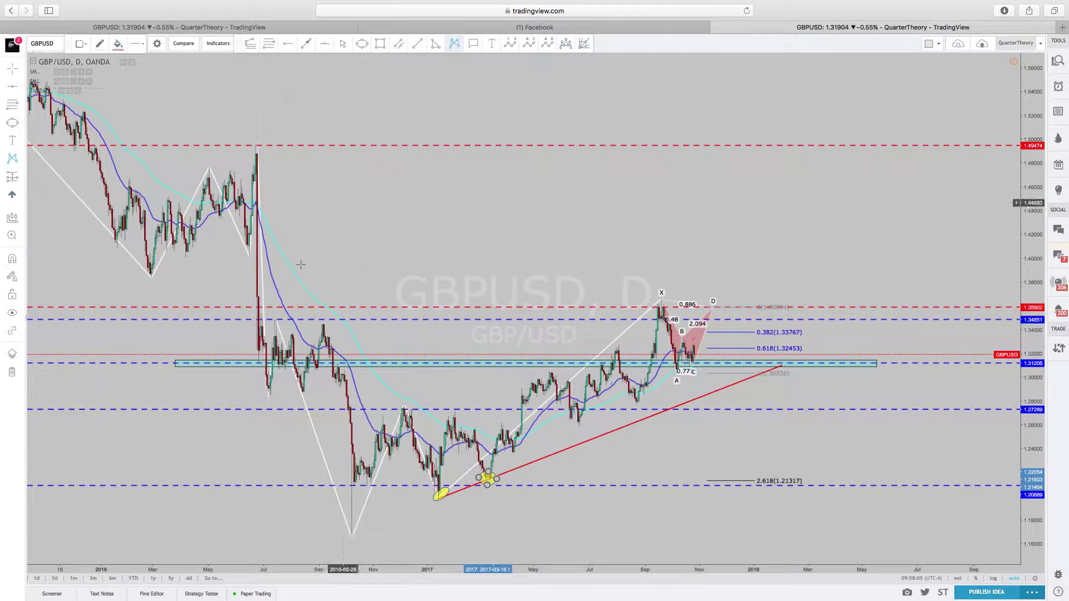
pyautogui.click(284, 319)
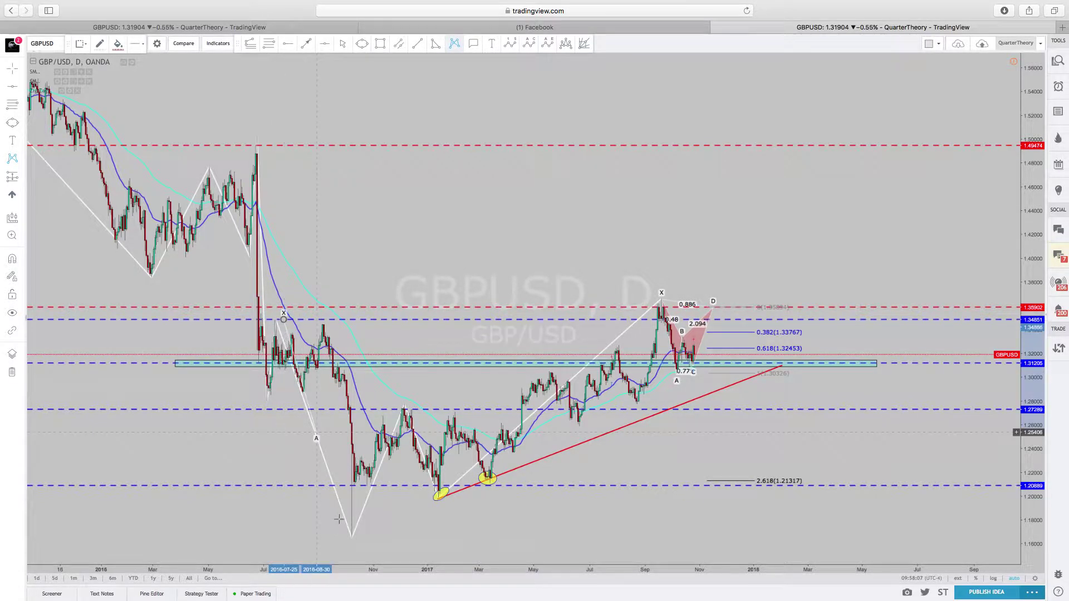
pyautogui.click(351, 539)
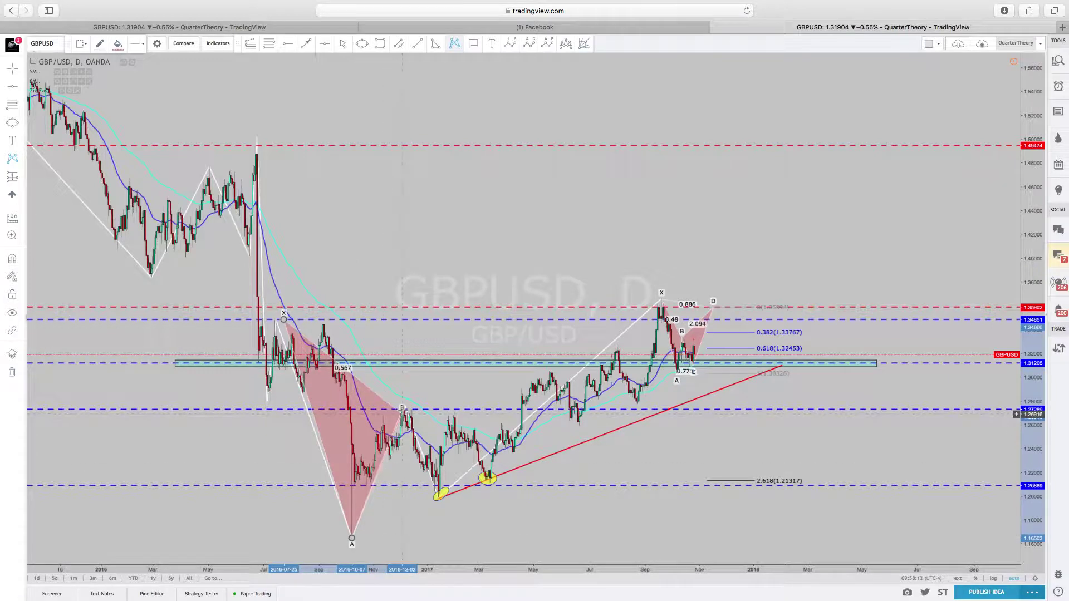
pyautogui.click(402, 408)
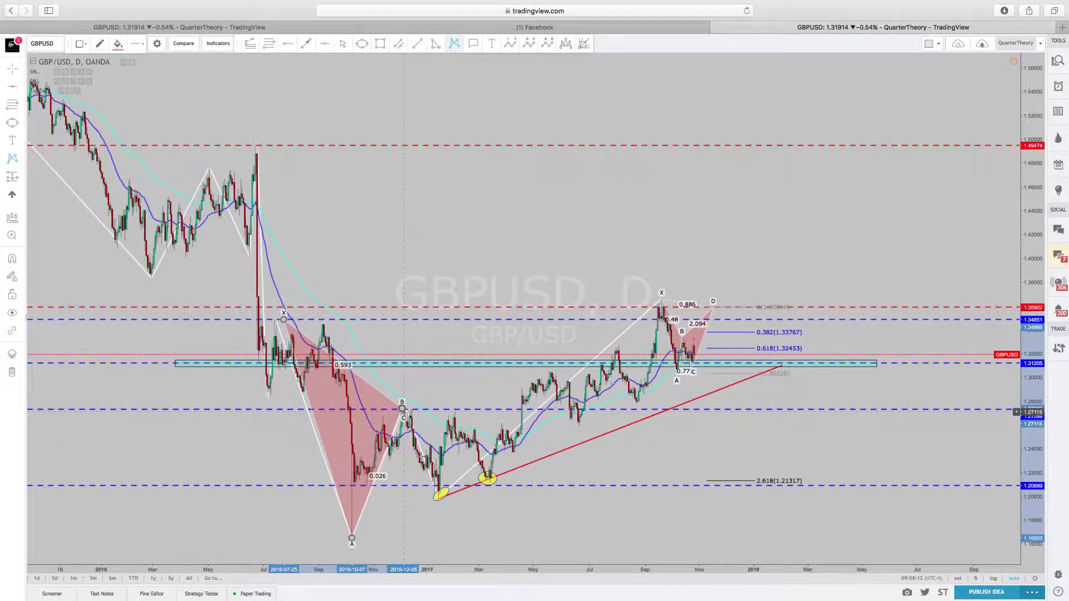
pyautogui.click(434, 498)
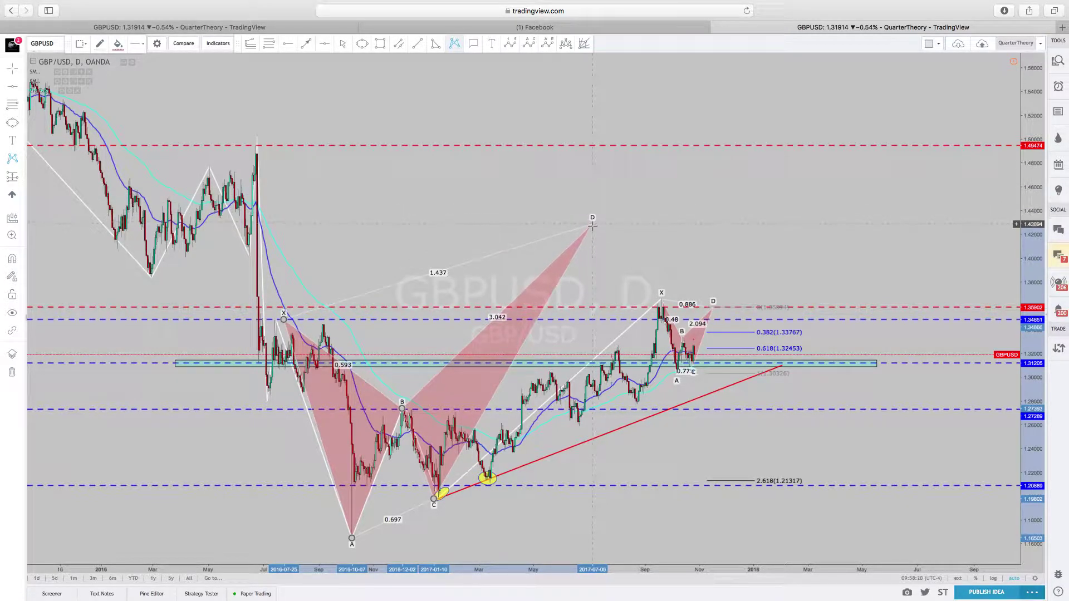
pyautogui.click(606, 177)
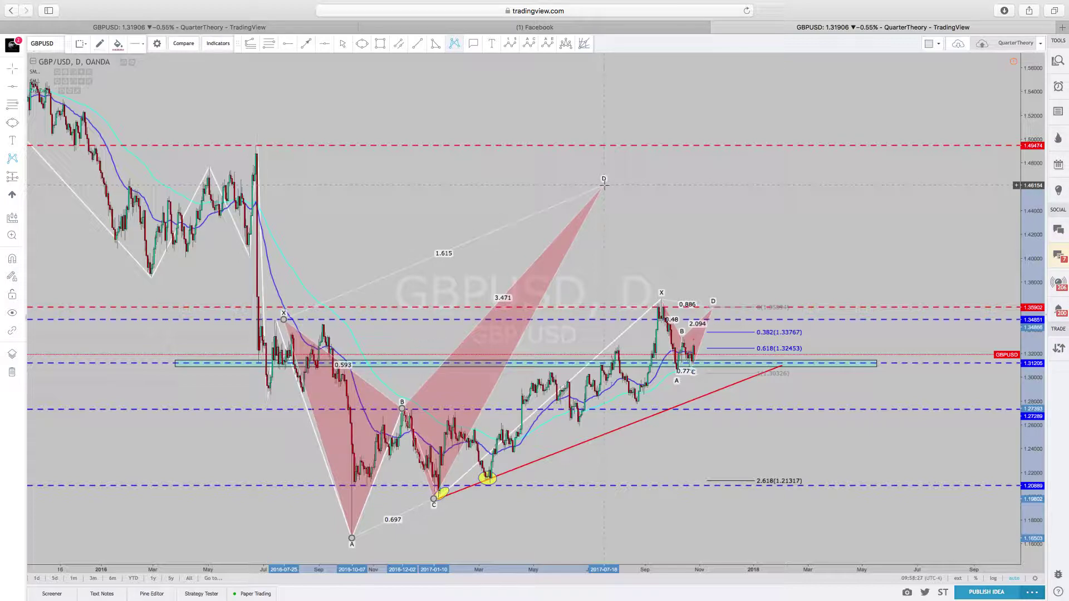
pyautogui.click(604, 184)
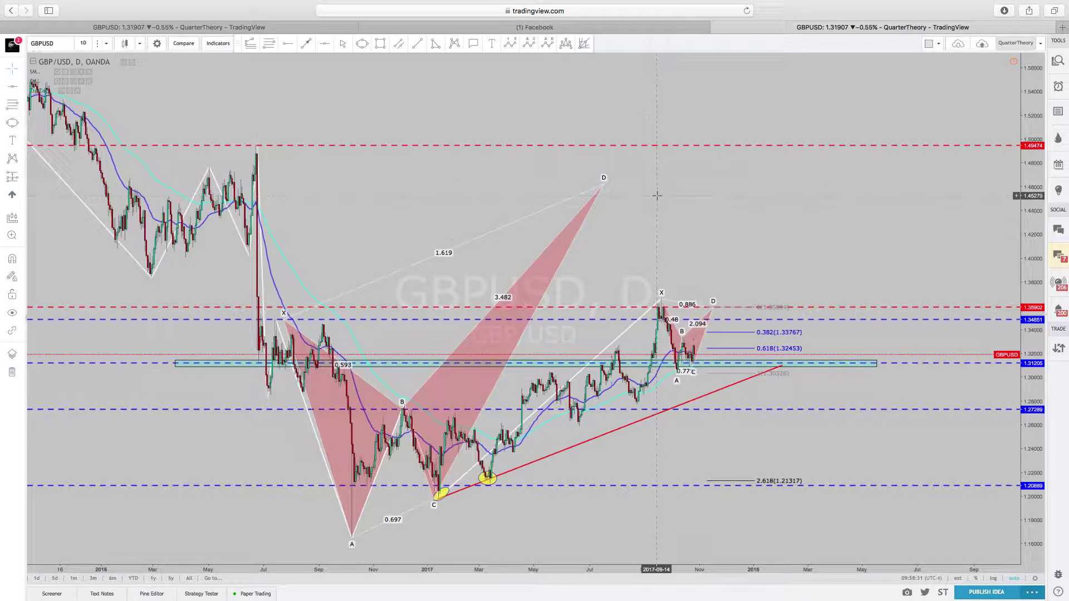
# Step: Move point X of the large XABCD pattern to the September 2016 high
pyautogui.click(259, 50)
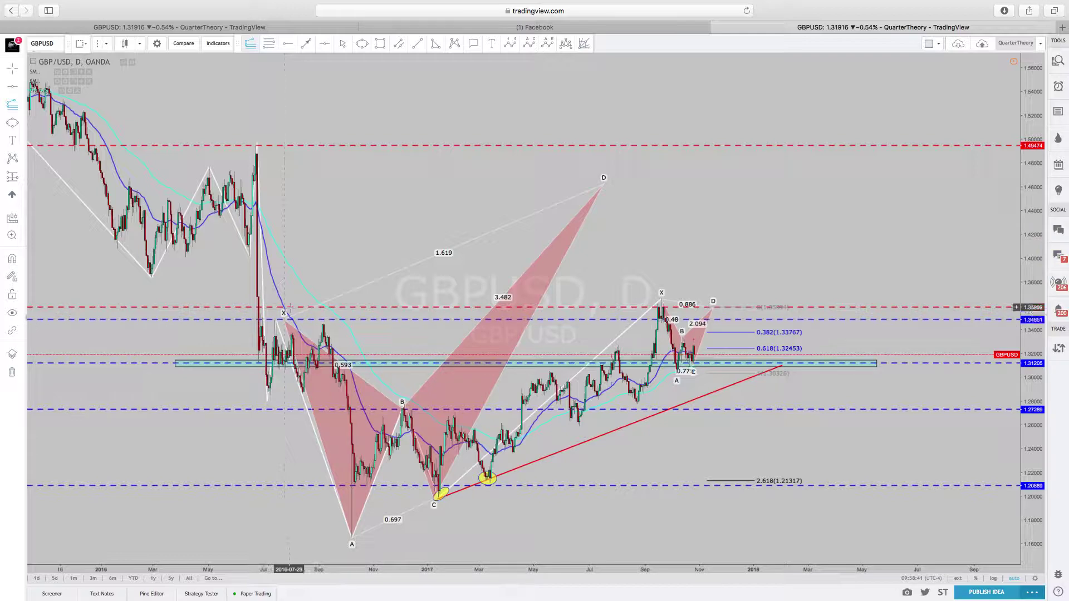
pyautogui.click(11, 67)
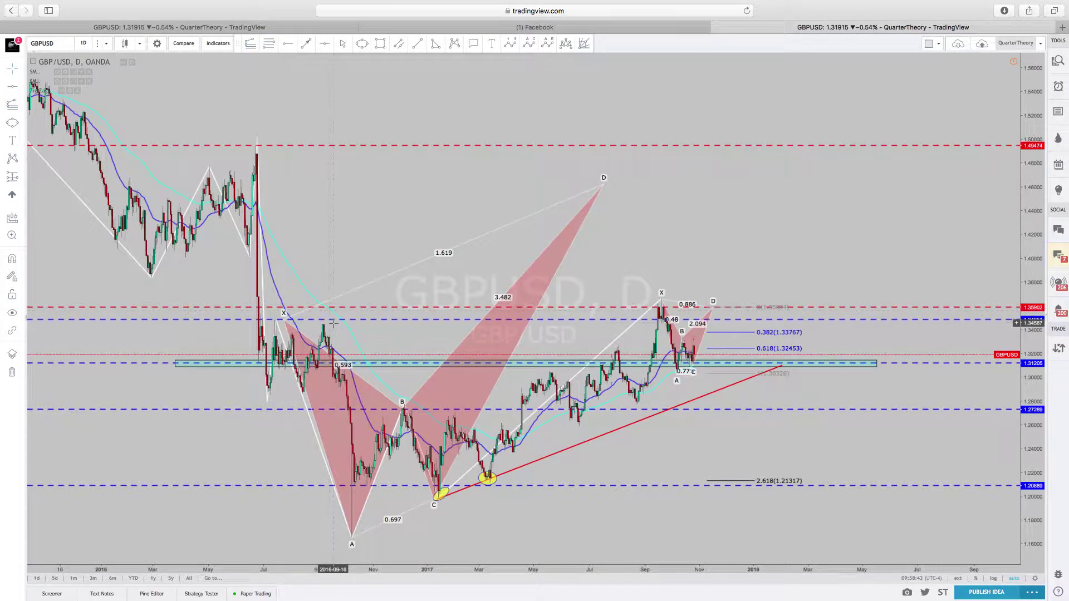
pyautogui.moveTo(284, 319); pyautogui.dragTo(325, 322)
pyautogui.press('Escape')
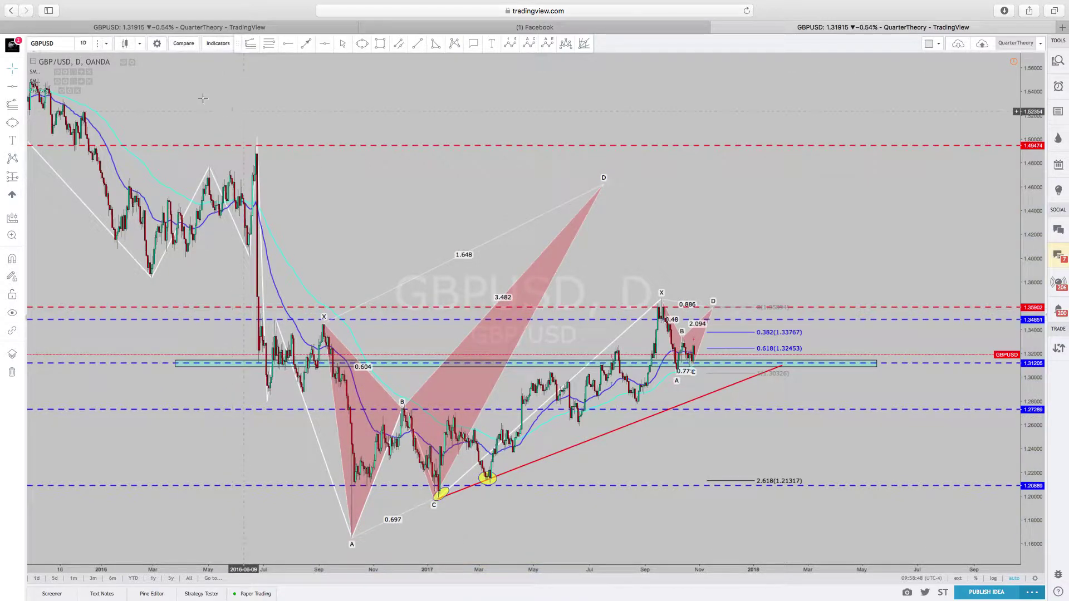
# Step: Draw a trend-based Fibonacci extension from the pattern's A low up to X and back to about 1.1654
pyautogui.click(250, 43)
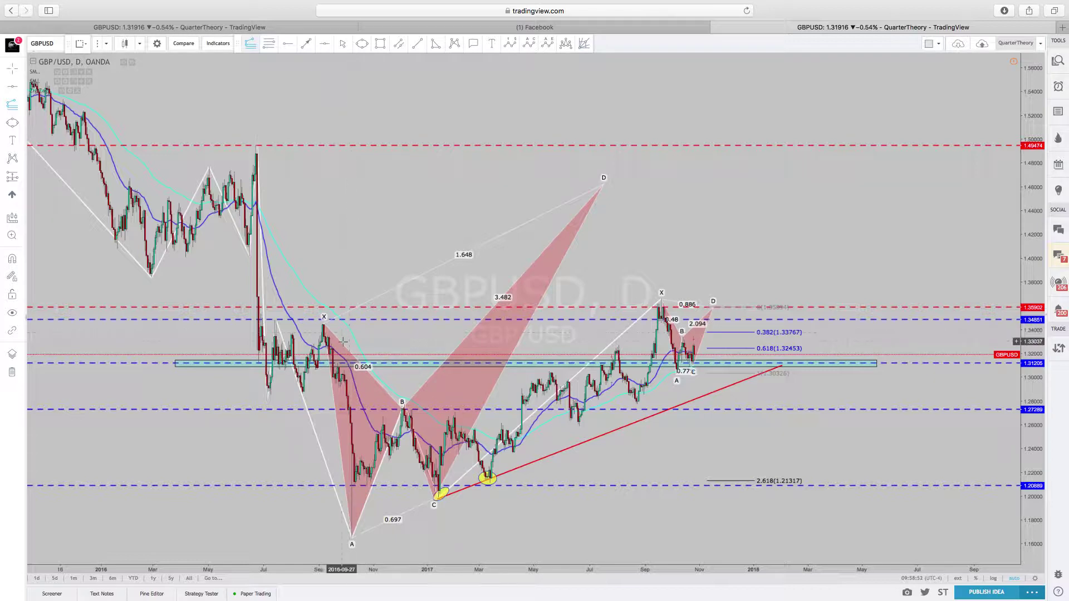
pyautogui.click(397, 536)
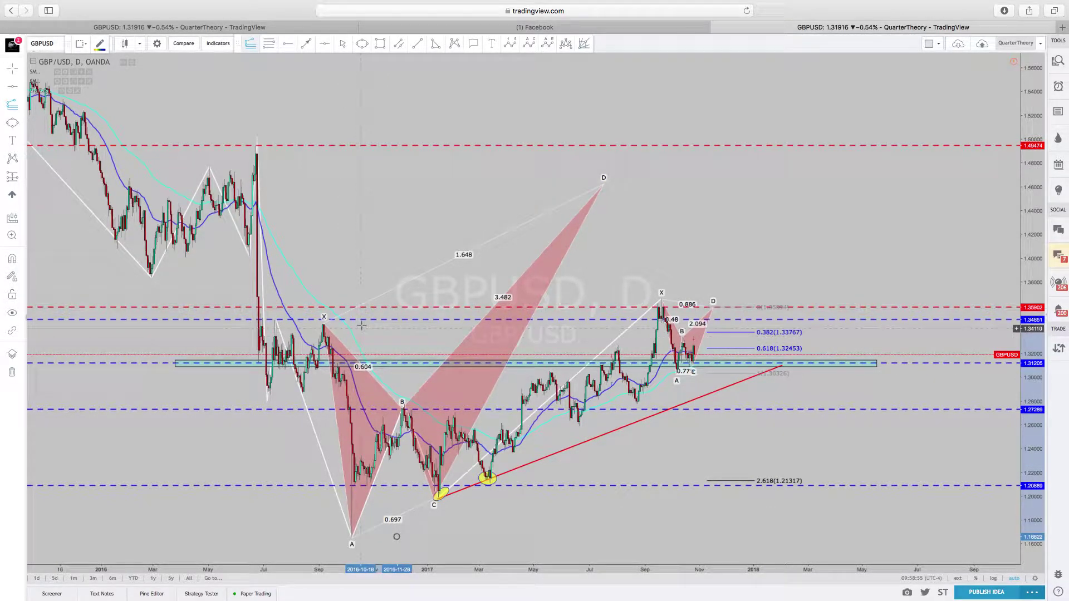
pyautogui.click(361, 325)
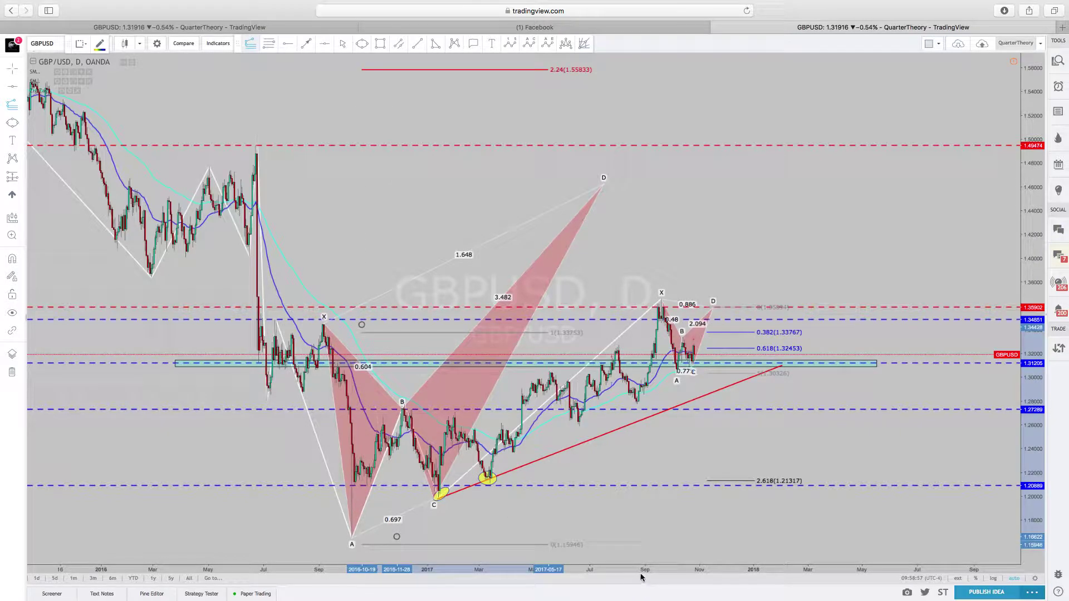
pyautogui.click(600, 538)
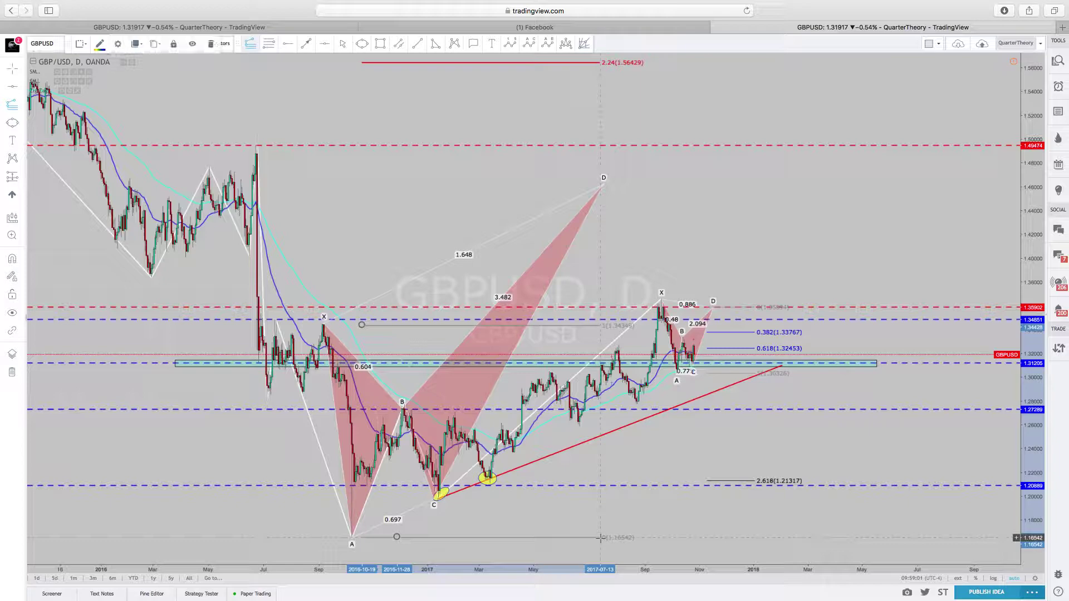
# Step: Enable the 1.618 level and disable the 2.24 level in the new Fibonacci extension's style settings and apply the changes
pyautogui.rightClick(600, 539)
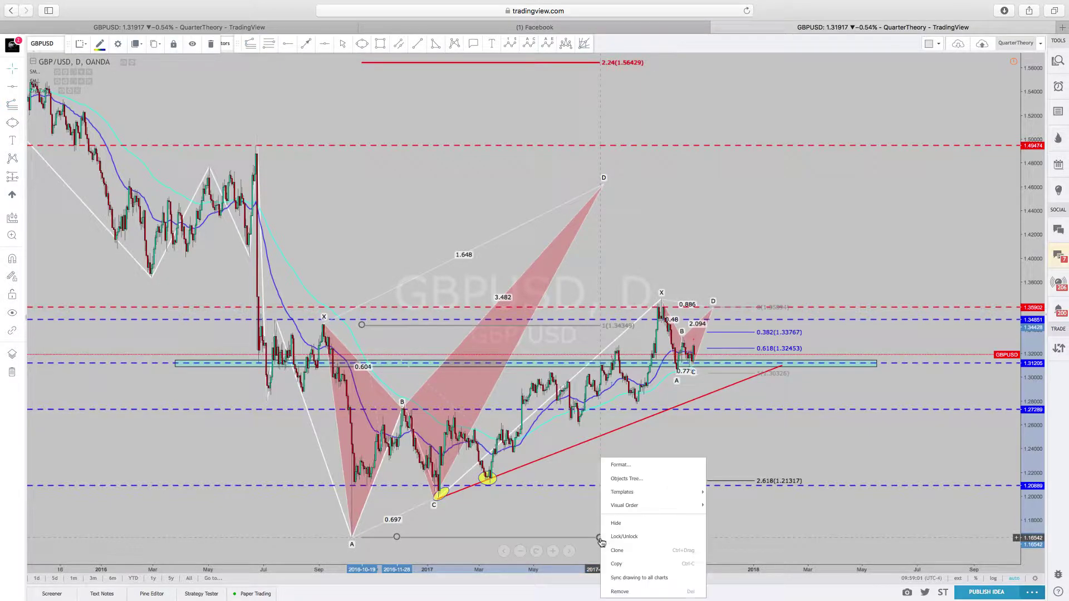
pyautogui.click(621, 465)
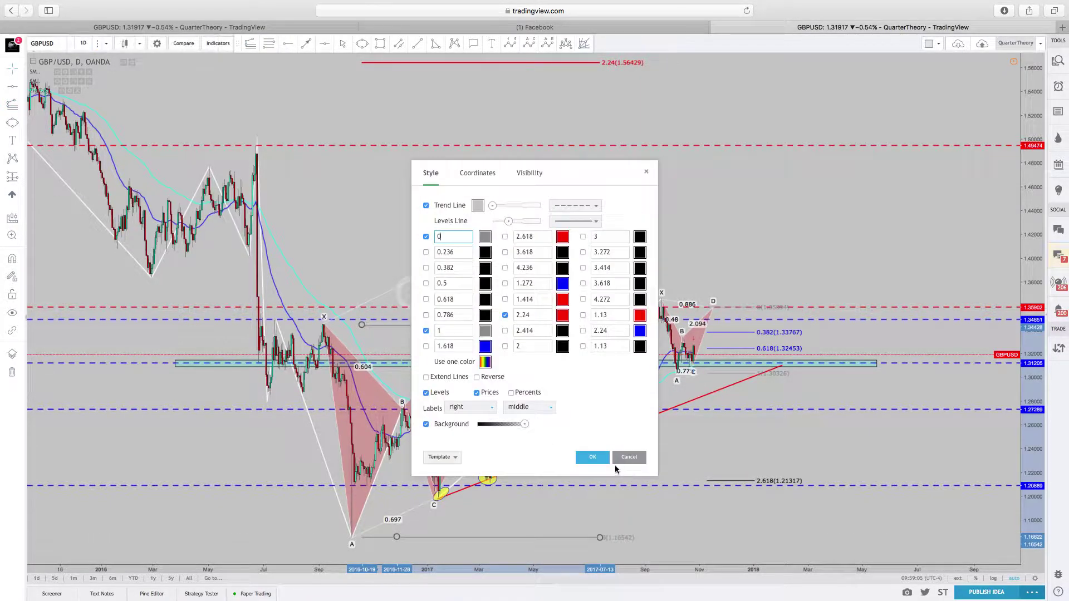
pyautogui.click(426, 346)
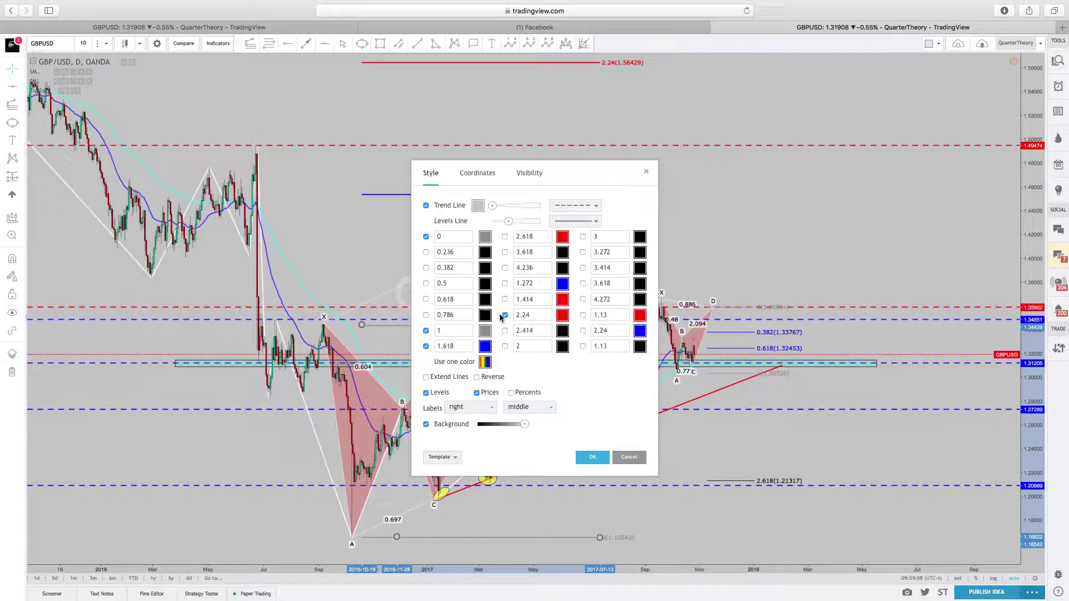
pyautogui.click(505, 315)
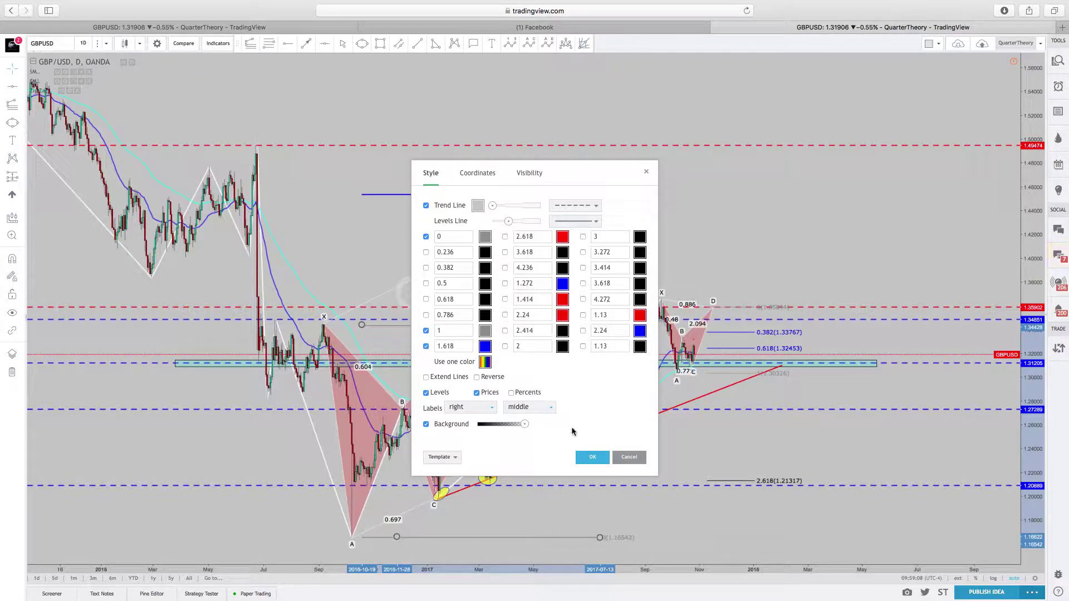
pyautogui.click(593, 457)
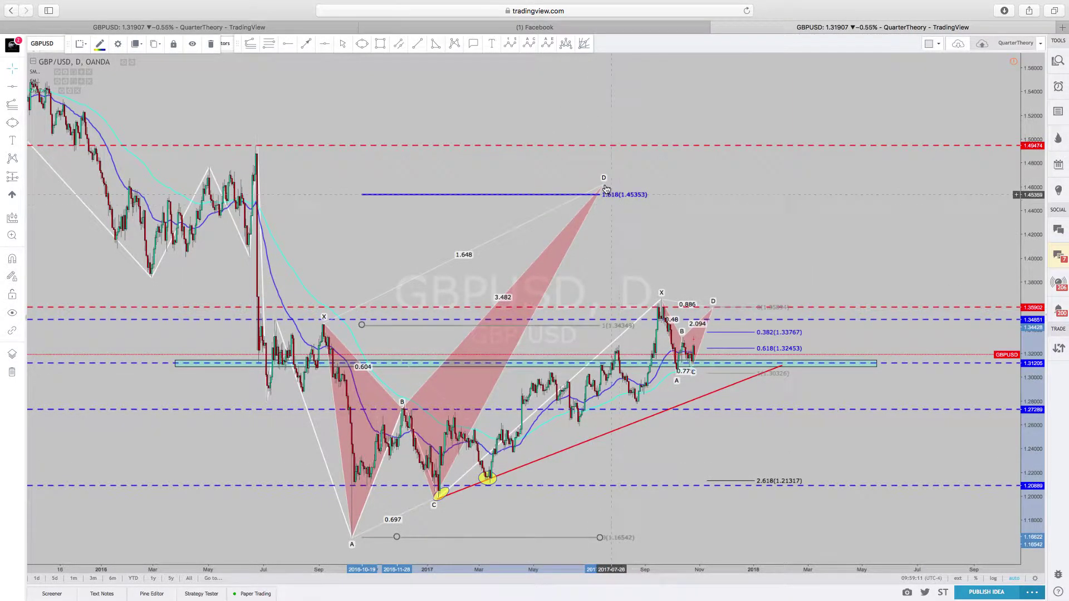
# Step: Move point D of the large XABCD pattern onto the 1.618 extension level at about 1.4540
pyautogui.moveTo(605, 186); pyautogui.dragTo(597, 197)
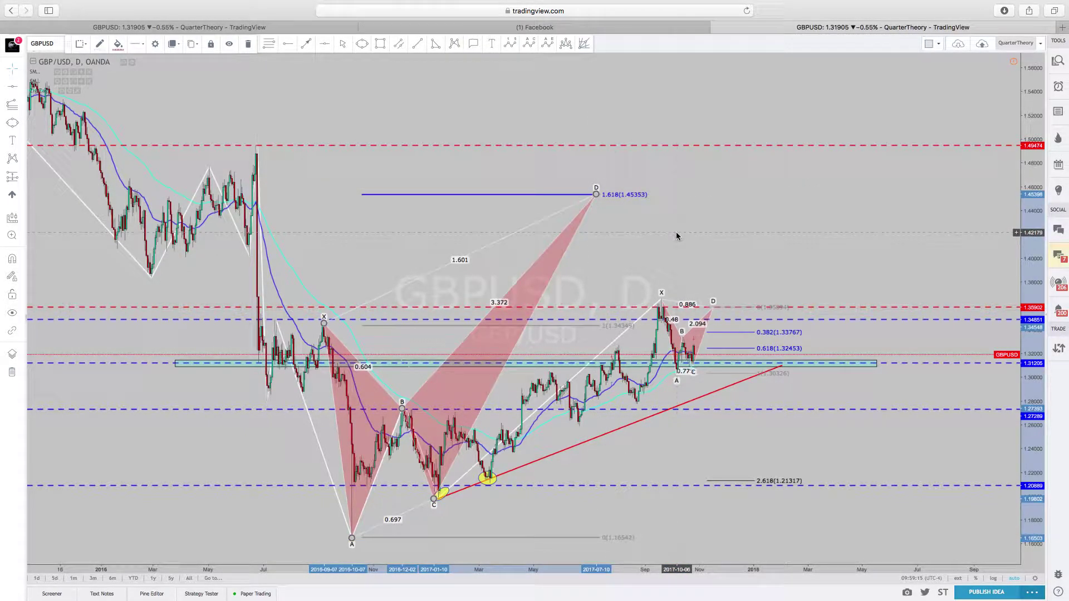
pyautogui.click(676, 234)
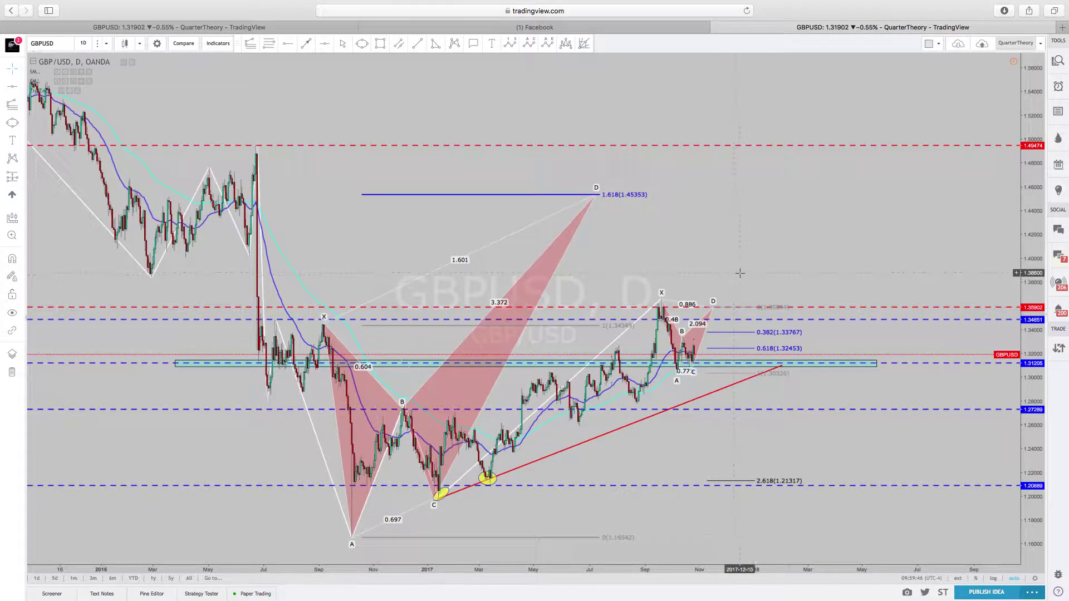
# Step: Draw a Fibonacci retracement from the pattern's A low at about 1.1657 up to the D level at about 1.4534
pyautogui.scroll(3, 739, 272)
pyautogui.scroll(-1, 684, 273)
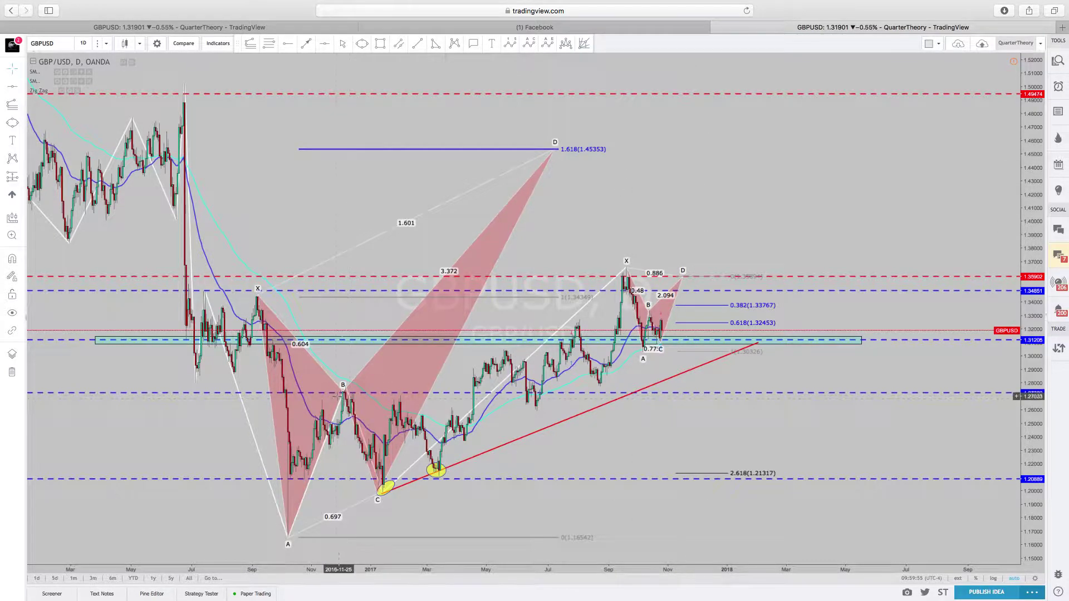
pyautogui.scroll(1, 424, 399)
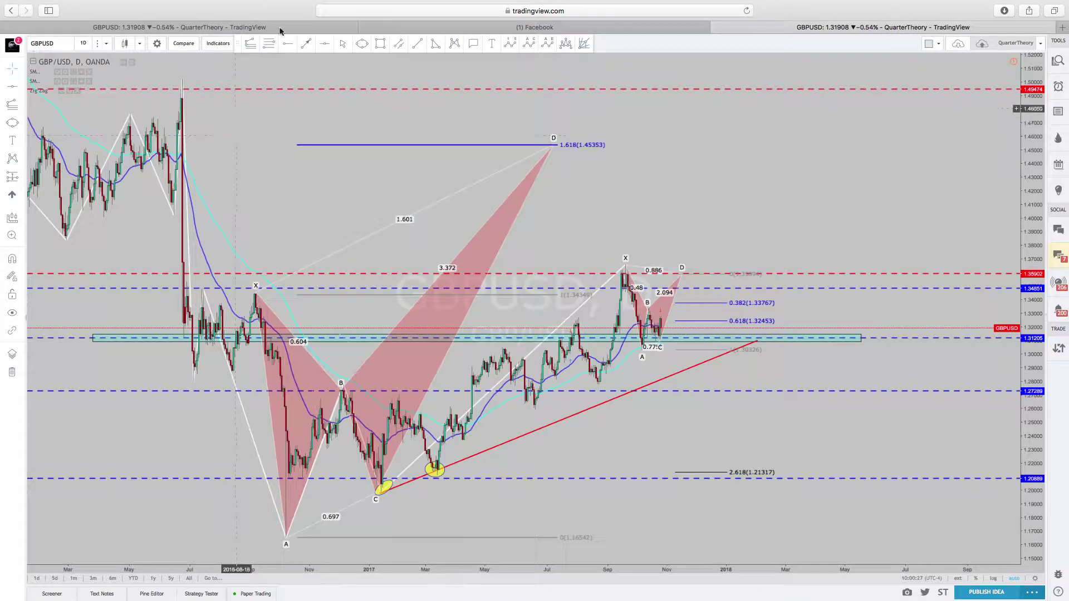
pyautogui.click(275, 45)
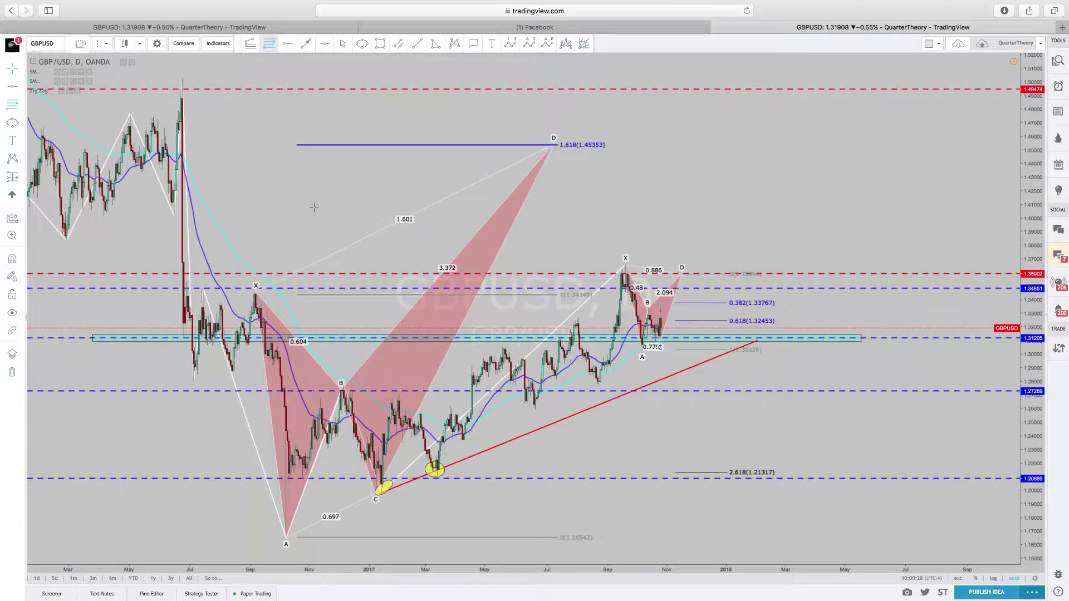
pyautogui.click(382, 537)
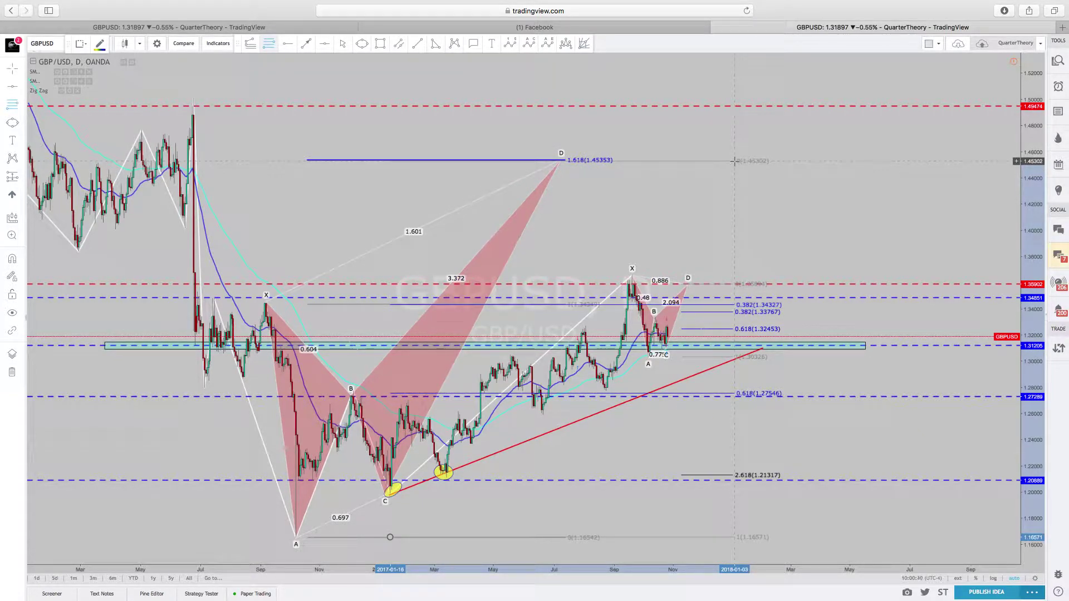
pyautogui.click(735, 161)
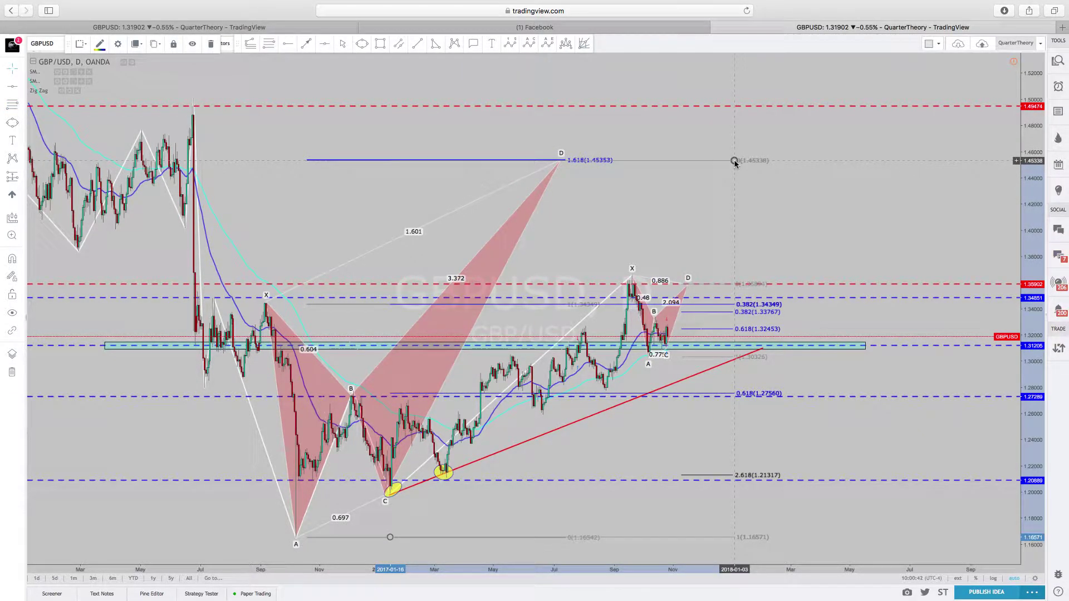
# Step: Recolour the 0.382 and 0.618 levels of the large A-to-D Fibonacci retracement bright green and apply the changes
pyautogui.rightClick(735, 161)
pyautogui.click(751, 289)
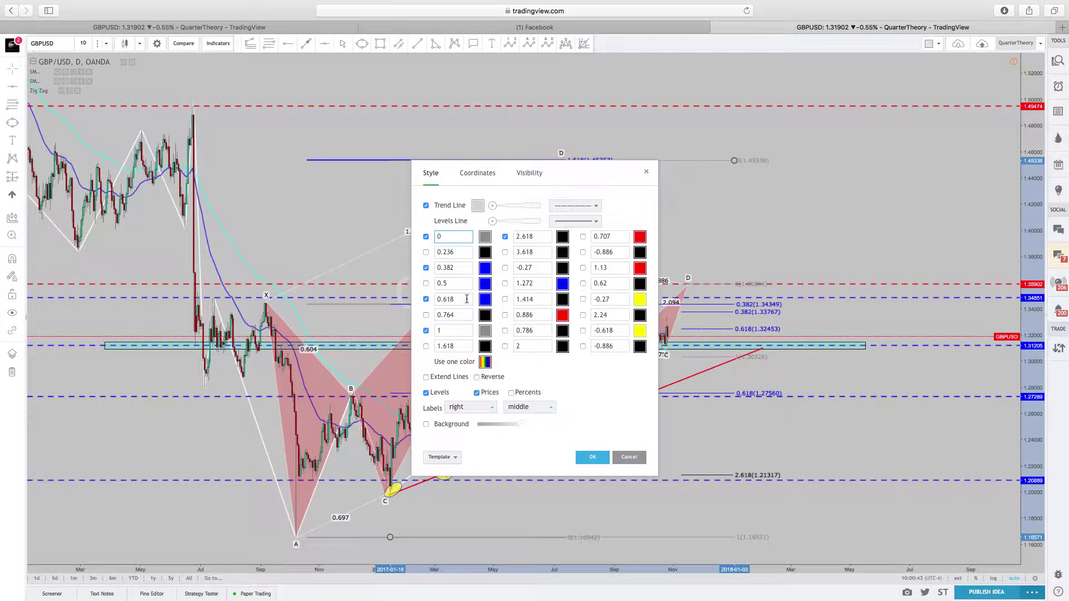
pyautogui.click(485, 269)
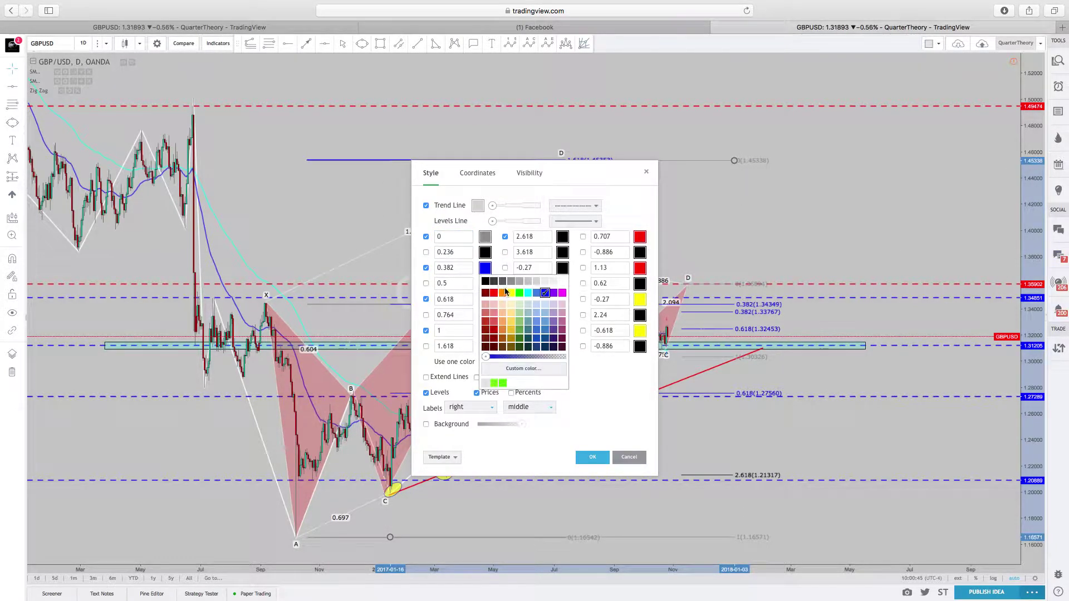
pyautogui.click(518, 294)
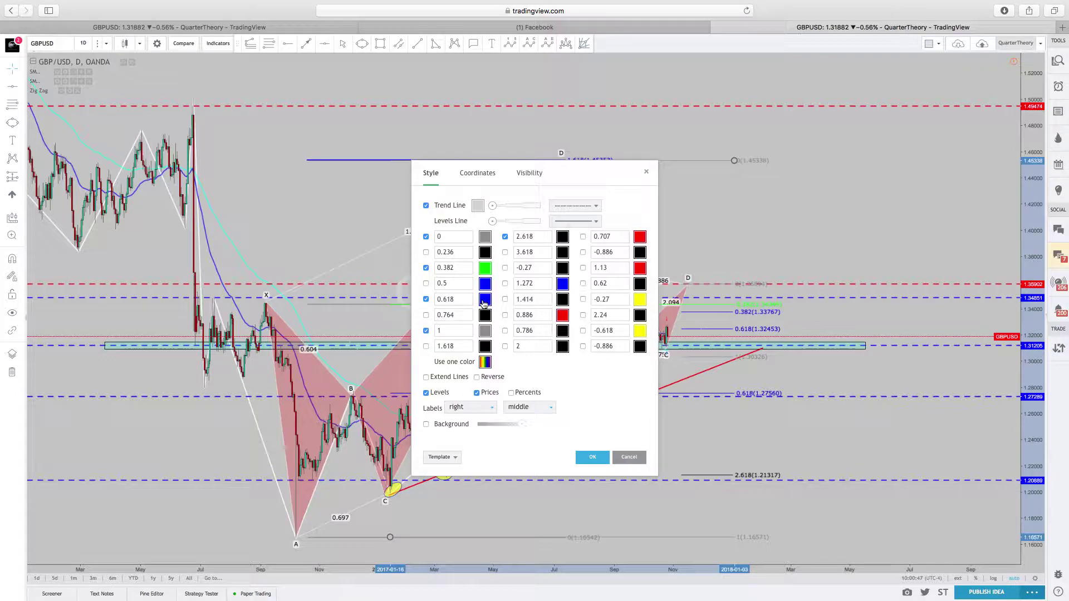
pyautogui.click(484, 301)
pyautogui.click(520, 329)
pyautogui.click(593, 459)
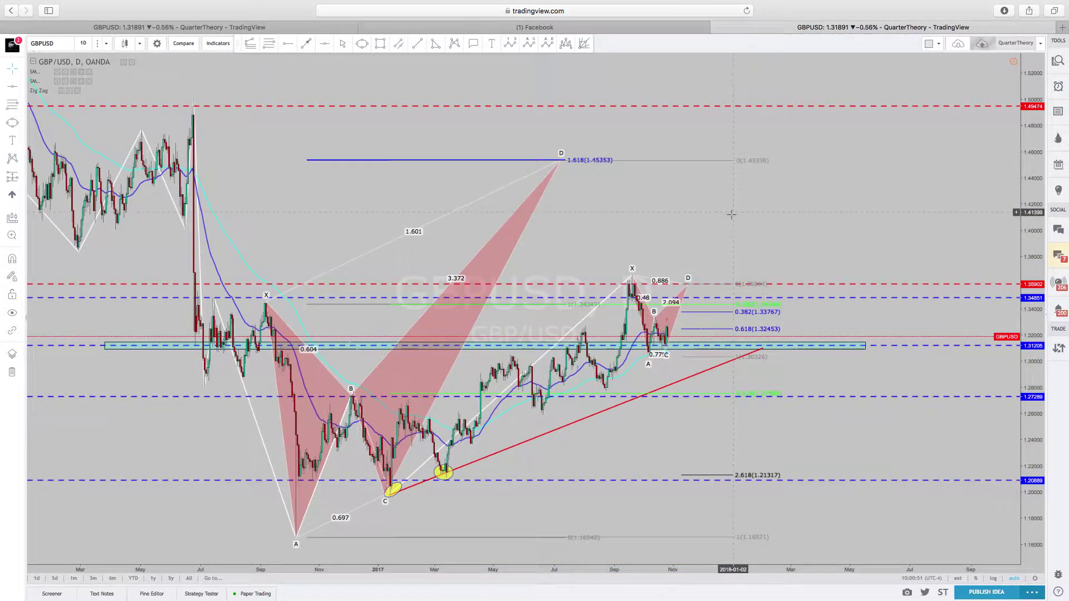
# Step: Measure the price distance from the large pattern's D level down to the green 0.382 retracement level
pyautogui.scroll(-3, 732, 217)
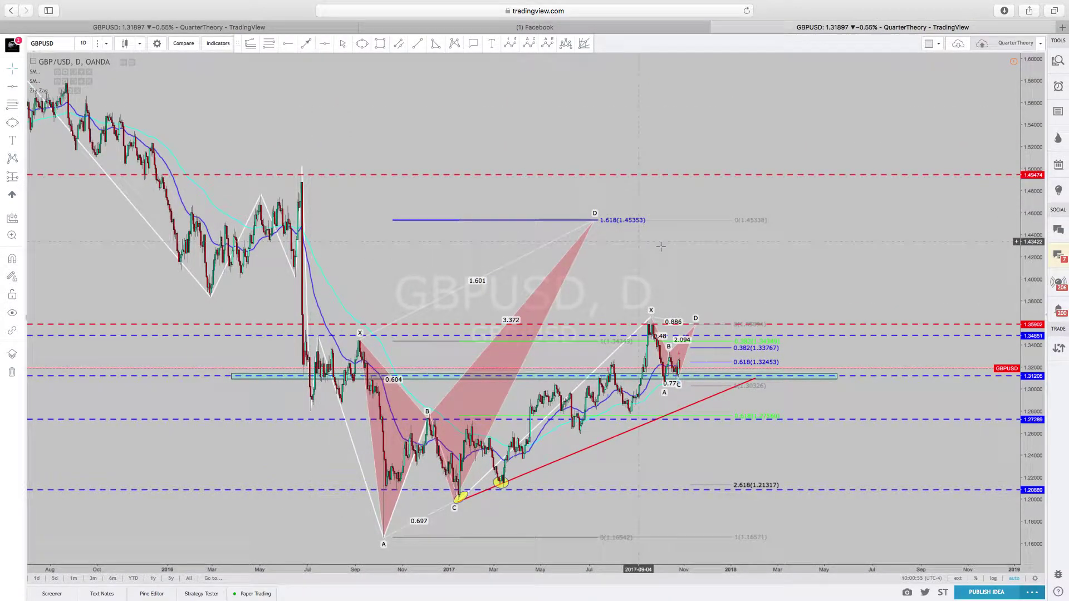
pyautogui.scroll(1, 593, 225)
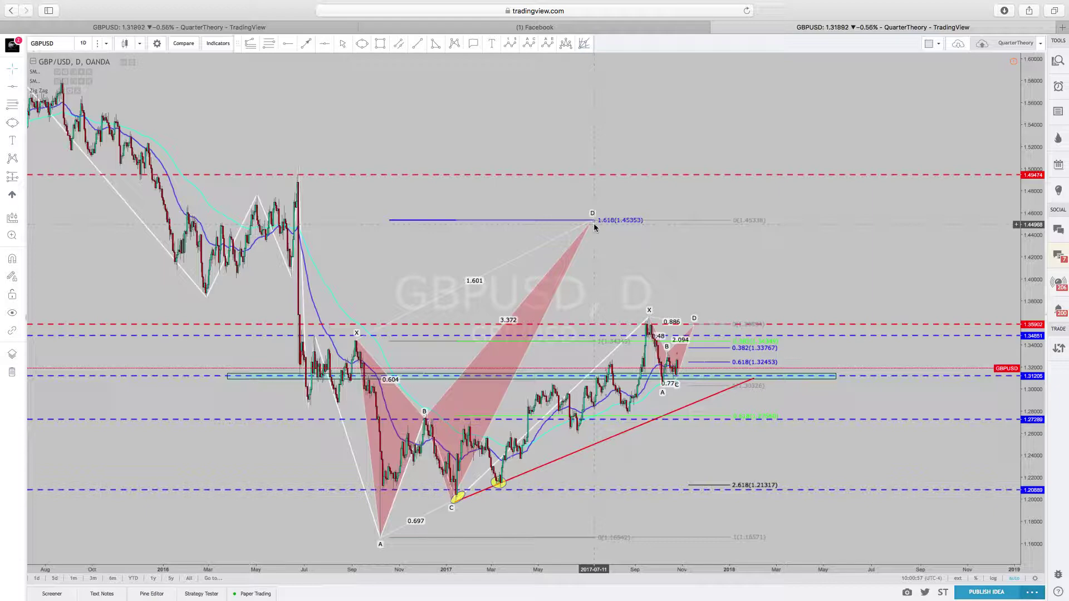
pyautogui.scroll(3, 620, 236)
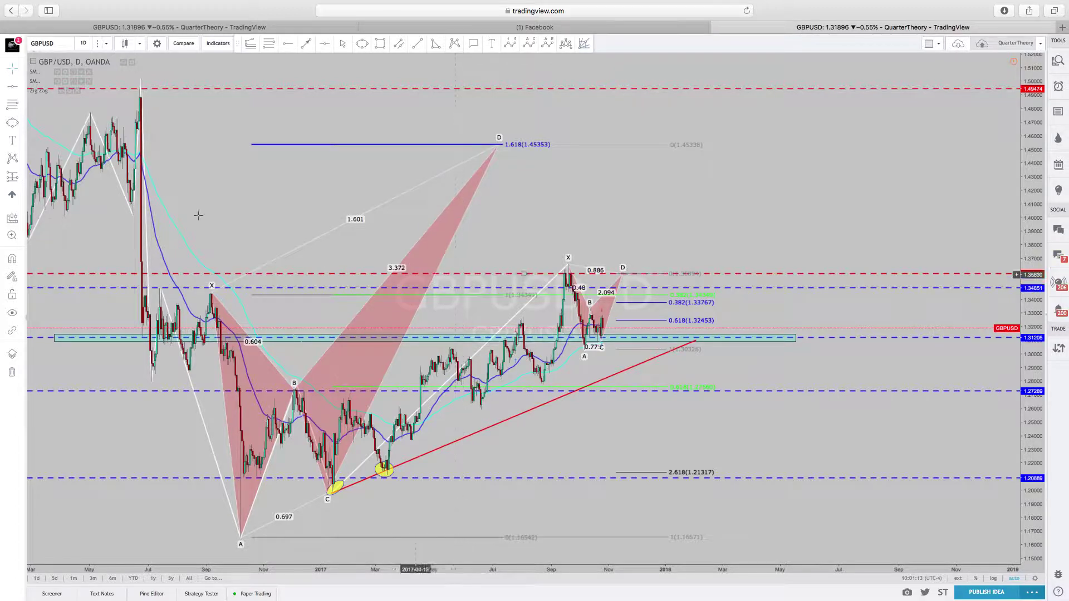
pyautogui.click(11, 218)
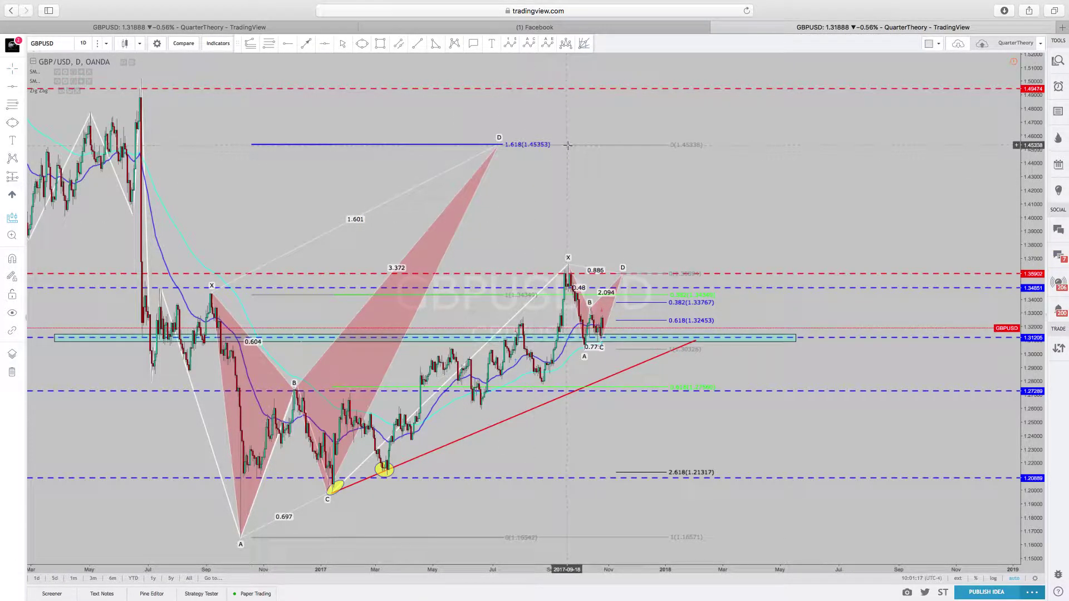
pyautogui.click(567, 145)
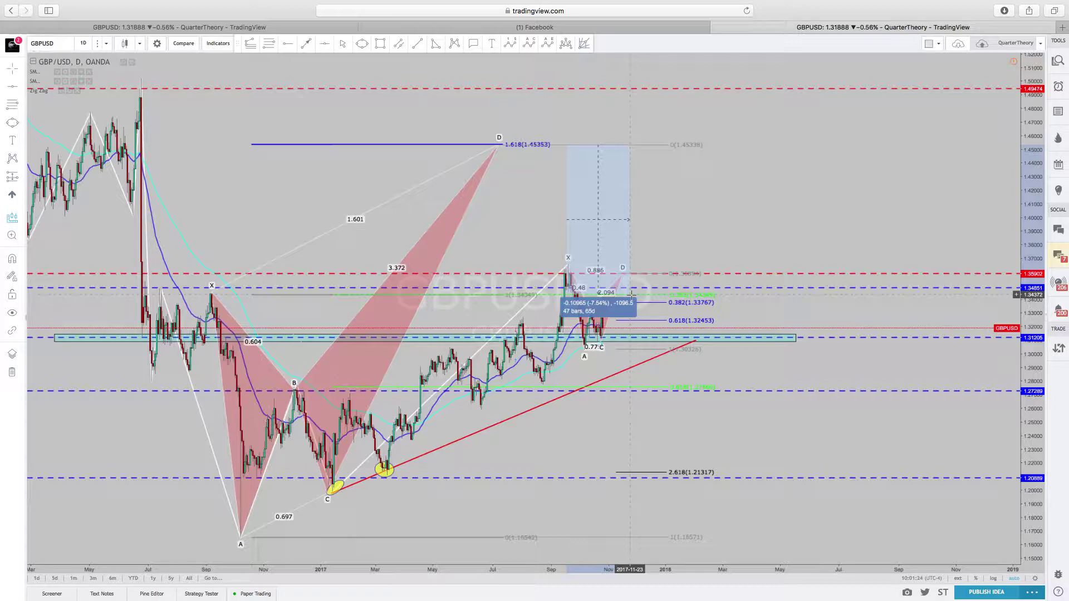
pyautogui.click(662, 227)
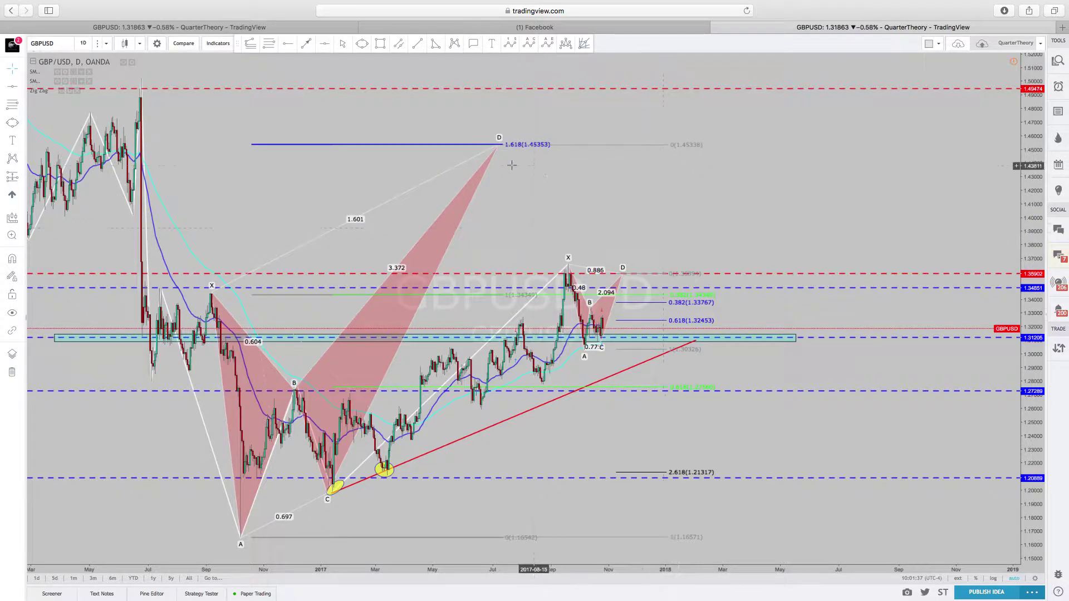
# Step: Measure the price distance from the large pattern's D level up to about 1.474, below the upper red dashed line
pyautogui.scroll(-2, 535, 161)
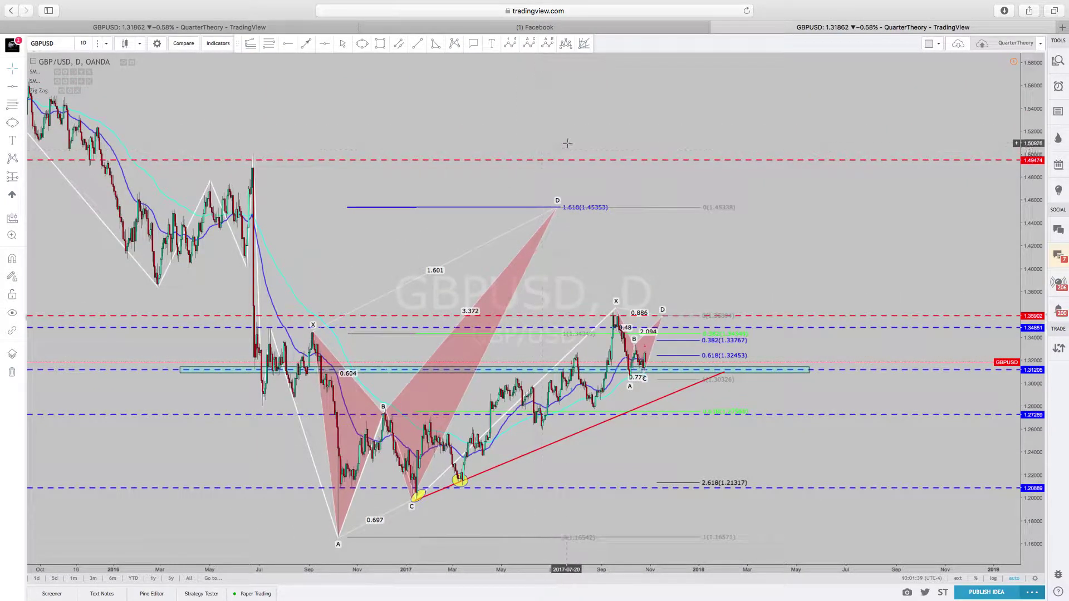
pyautogui.scroll(-1, 197, 131)
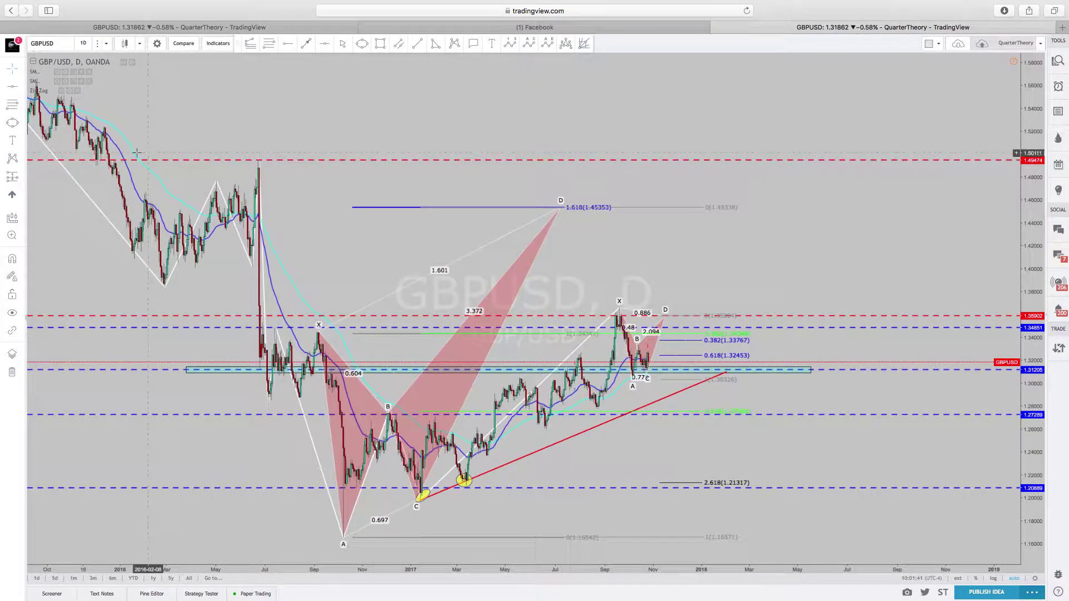
pyautogui.click(12, 218)
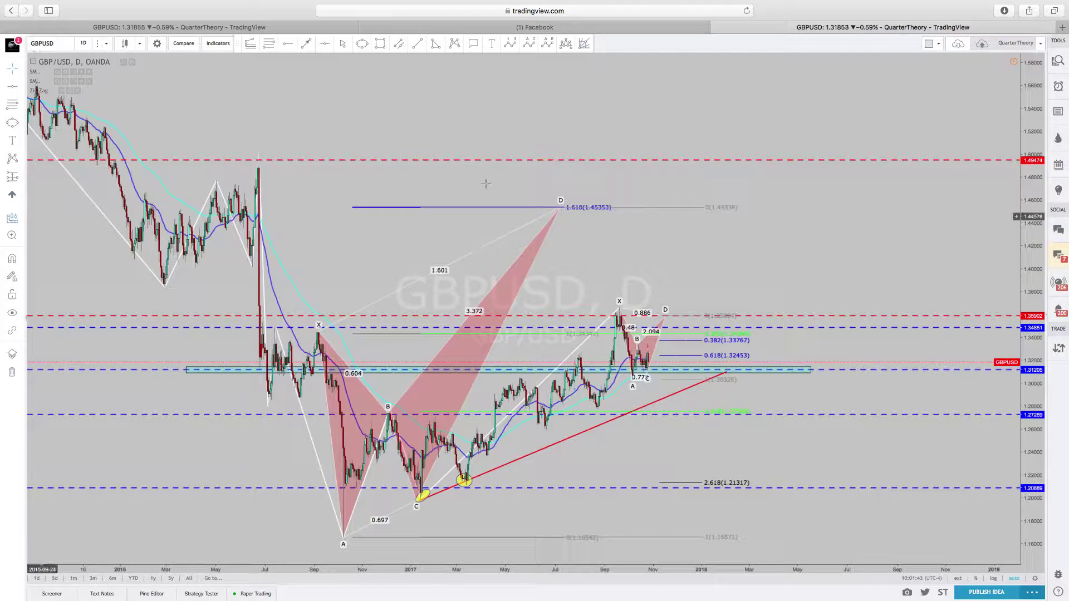
pyautogui.click(634, 207)
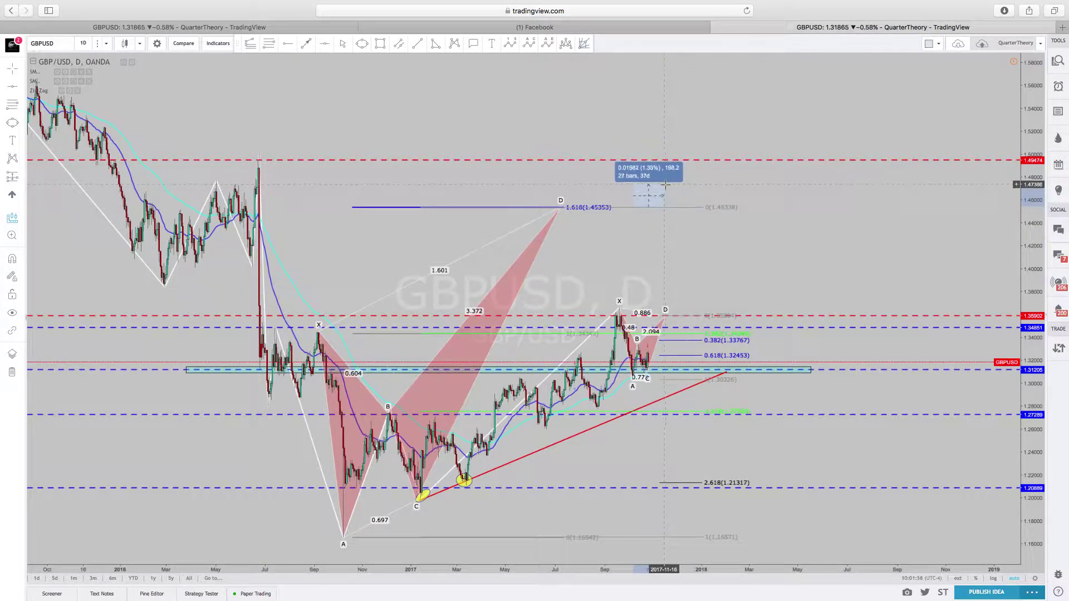
pyautogui.click(693, 187)
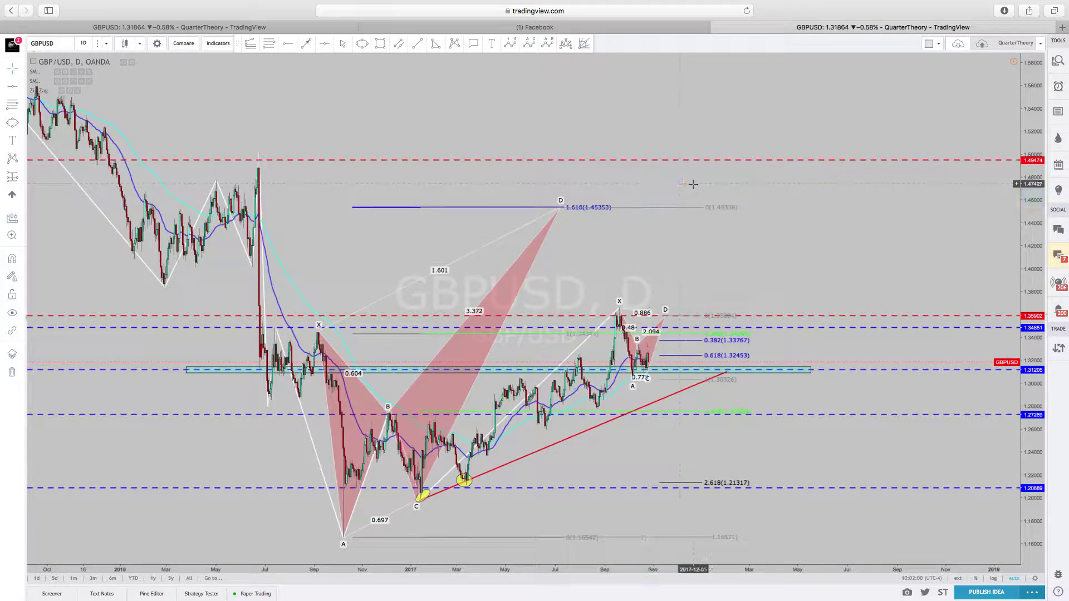